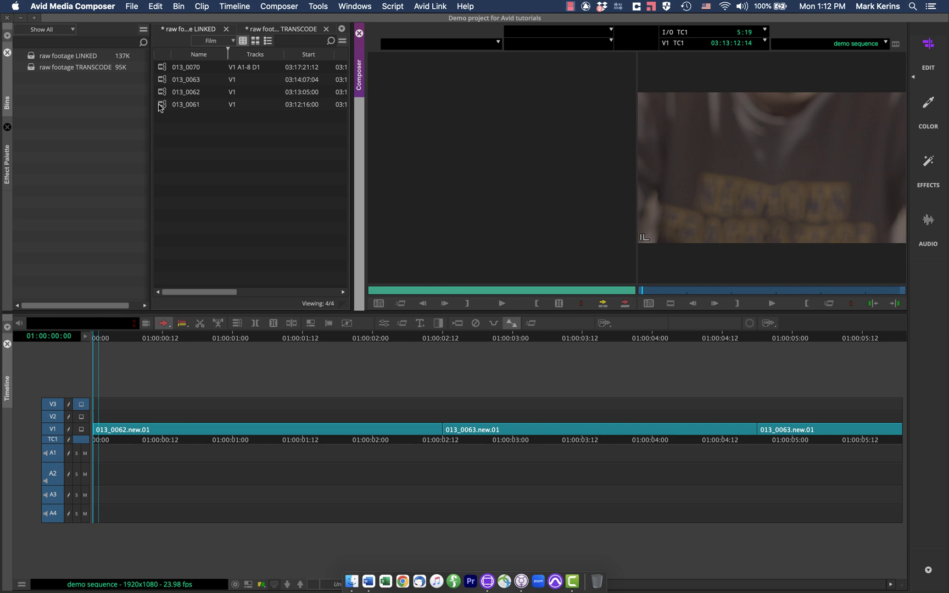
- Preview clips 013_0062, 013_0063 and 013_0061, then load 013_0070 as the source
double_click(164, 92)
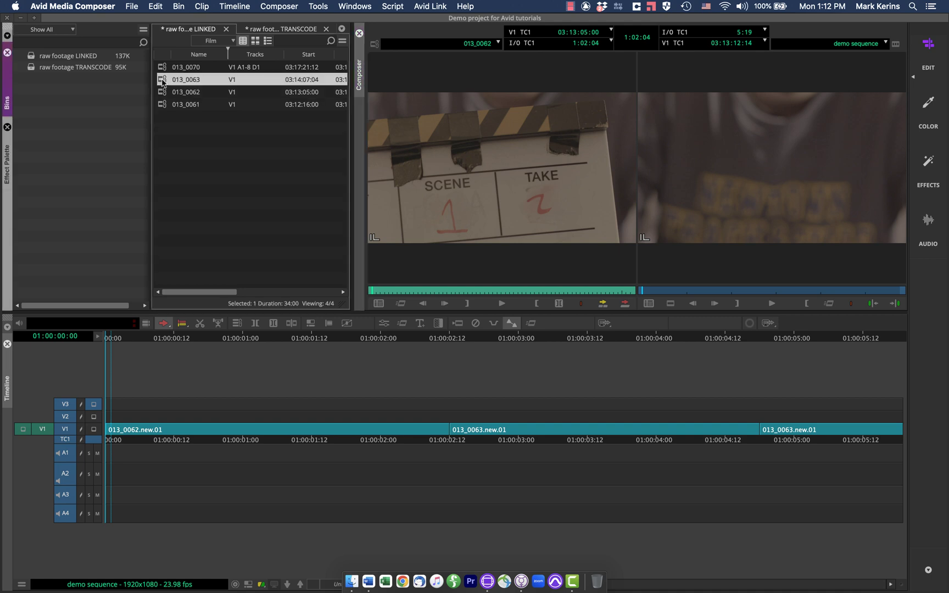
double_click(164, 80)
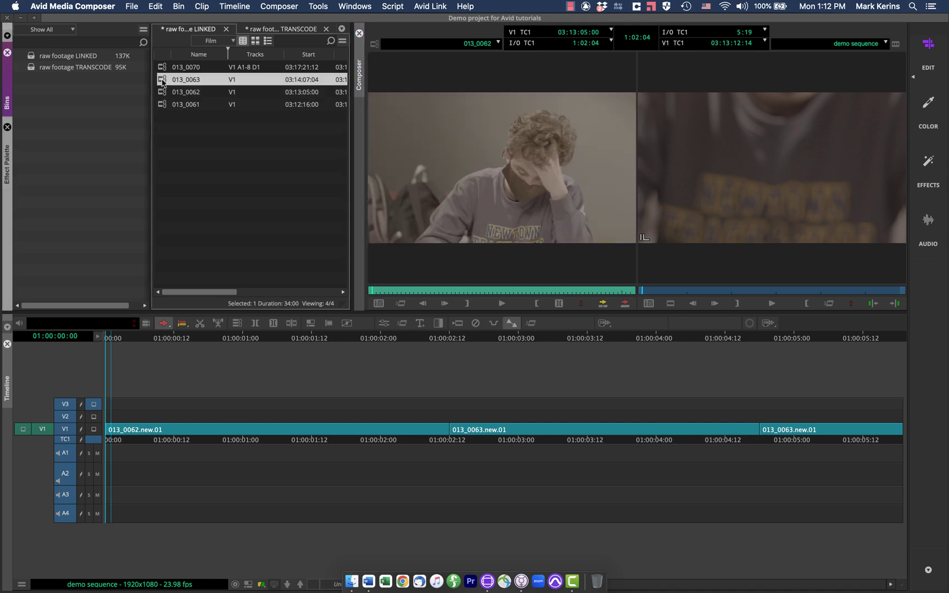
double_click(163, 104)
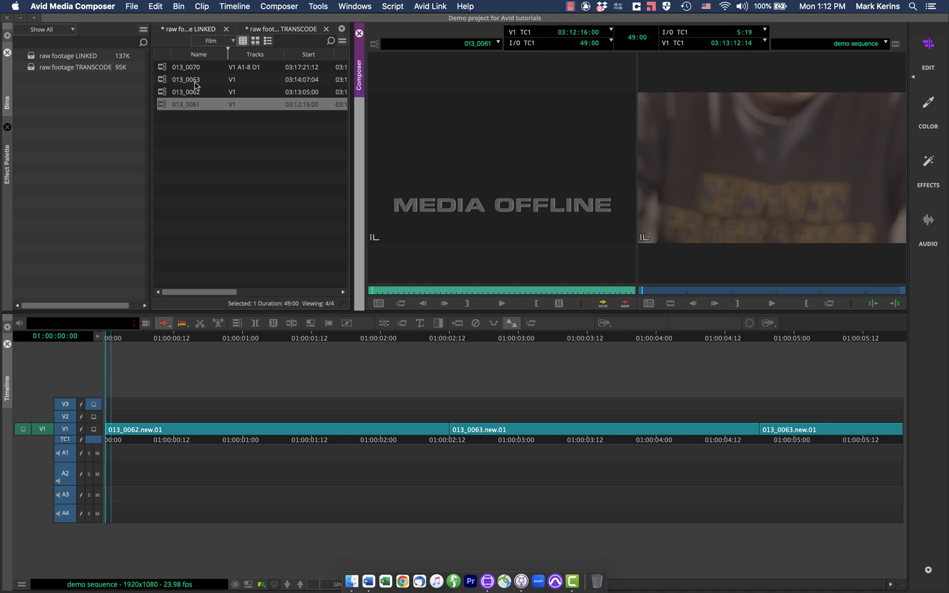
drag(163, 70, 417, 159)
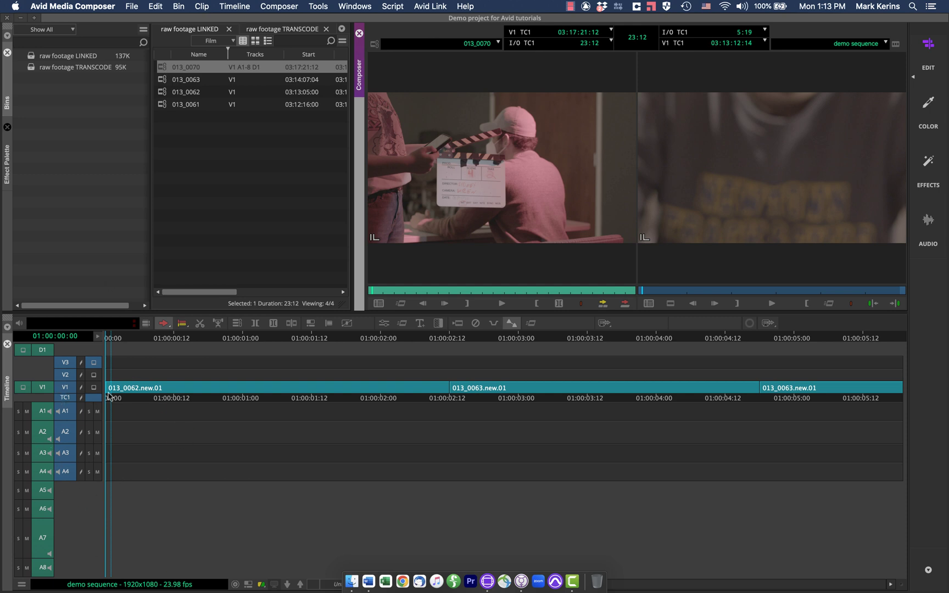
- Unlink clip 013_0070 from its media
right_click(177, 63)
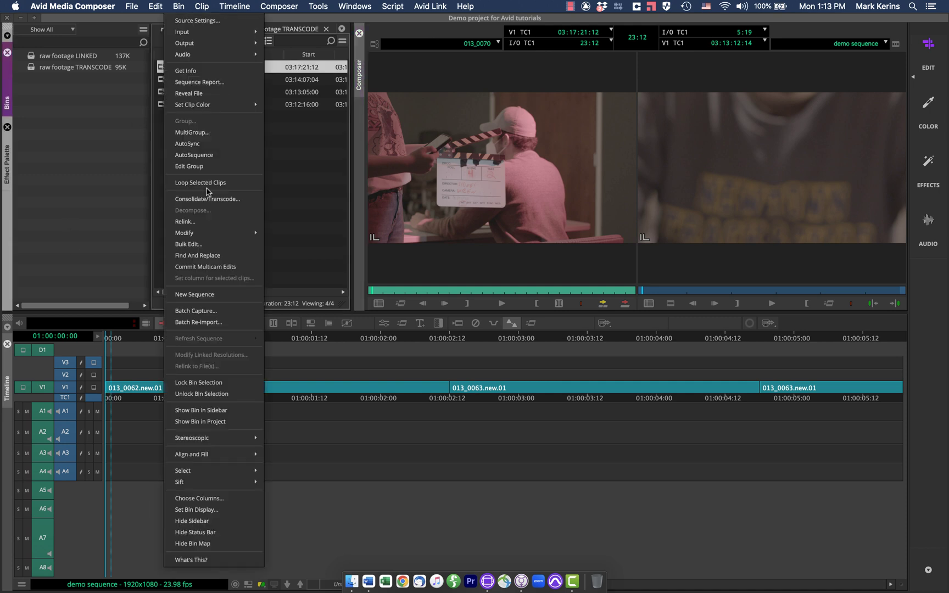
mouse_move(215, 235)
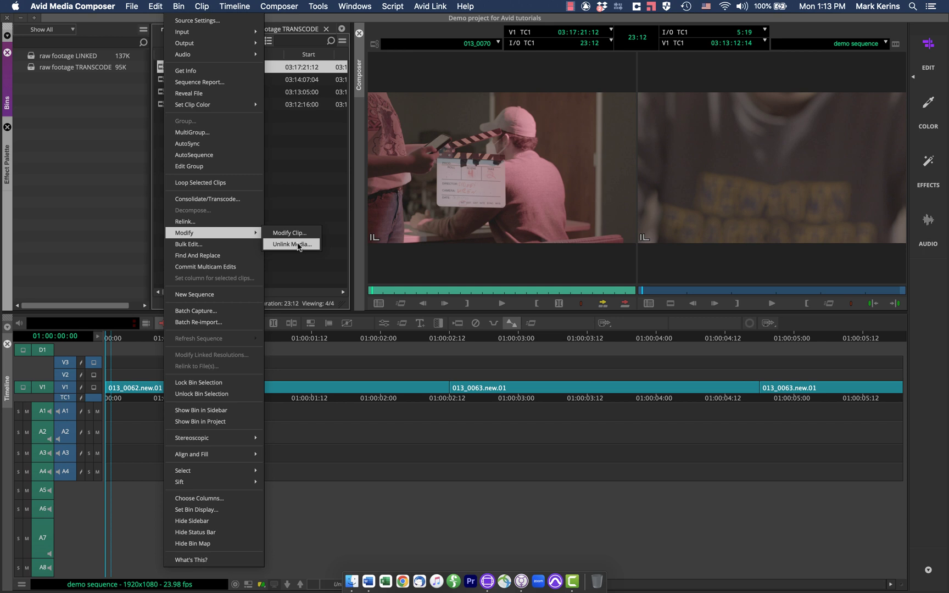
click(298, 245)
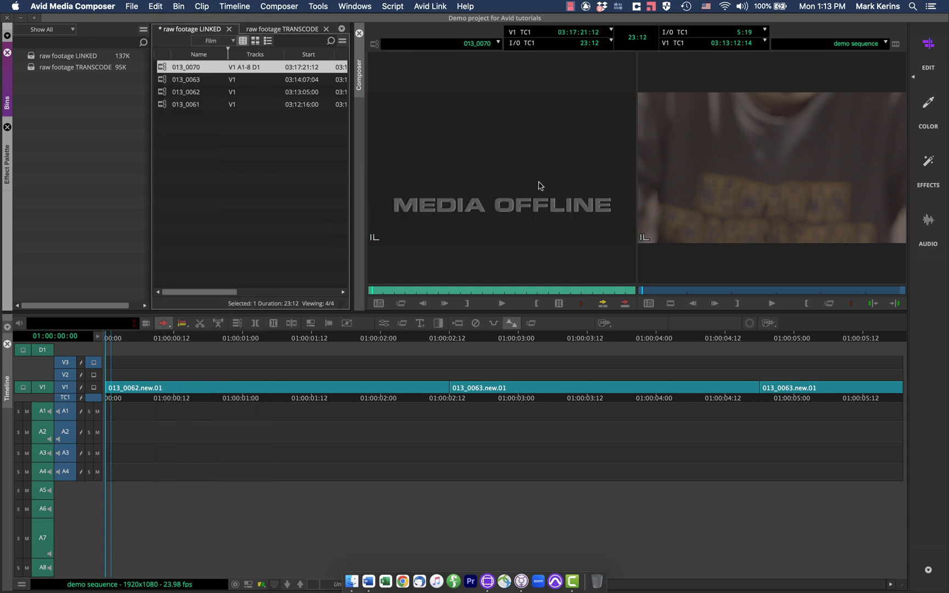
- Modify clip 013_0070's tracks to keep only V1, removing D and A1–A8
right_click(162, 67)
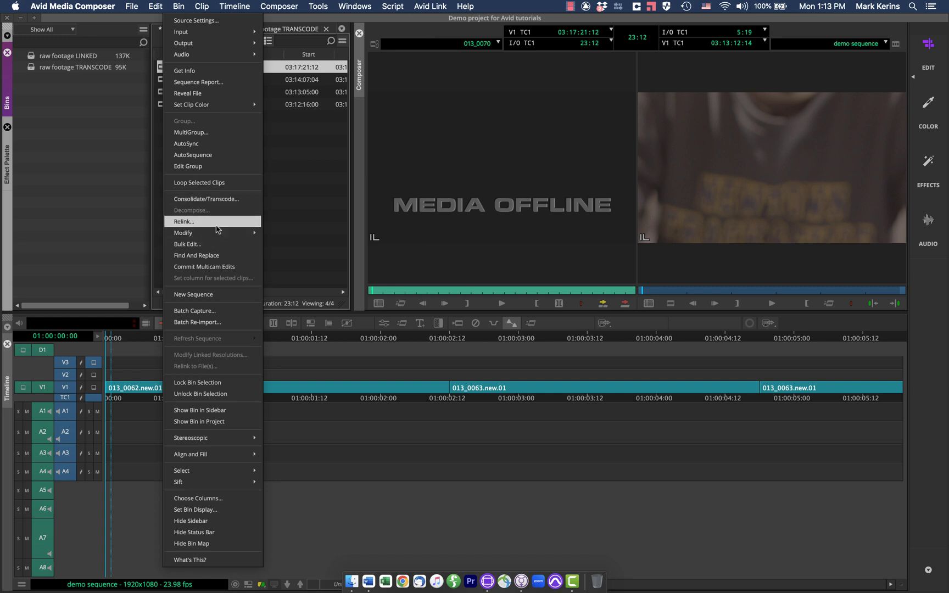
mouse_move(218, 234)
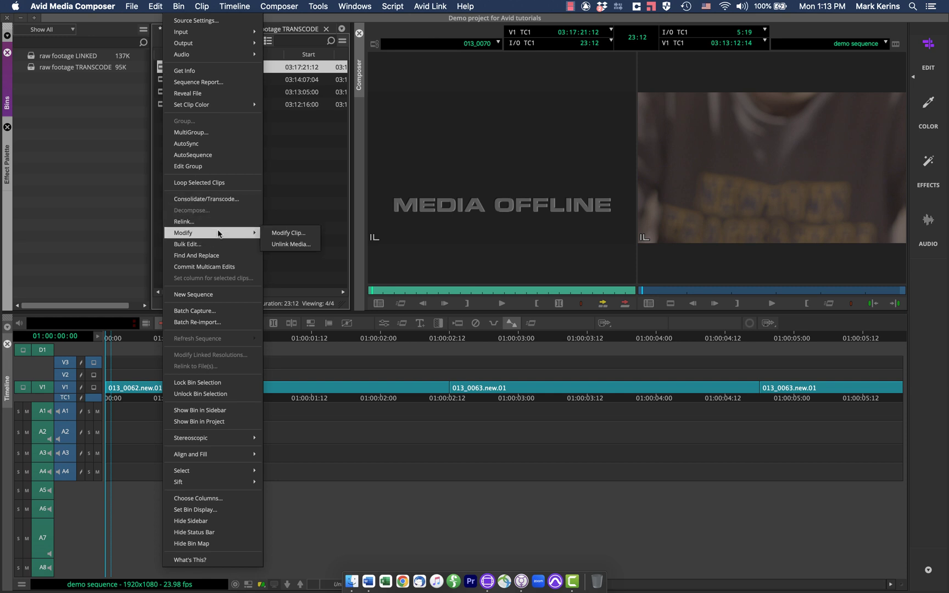
click(280, 233)
click(429, 211)
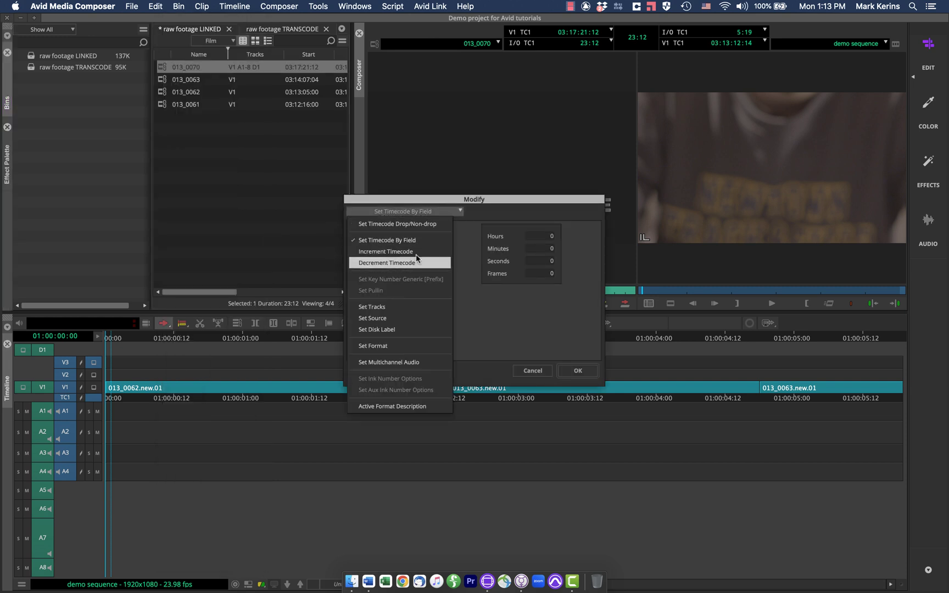
click(406, 306)
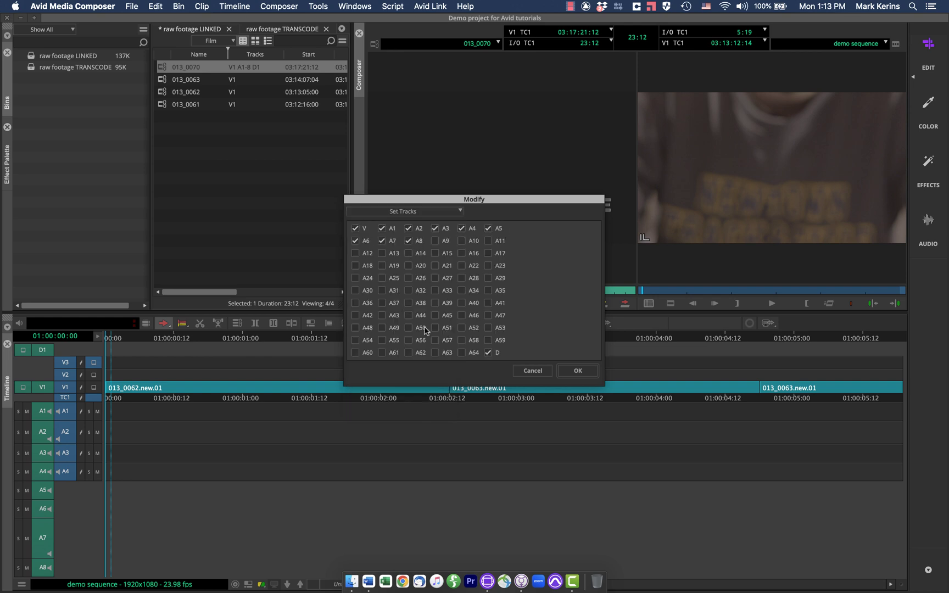
click(488, 353)
click(356, 241)
click(381, 241)
click(408, 241)
click(408, 228)
click(382, 228)
click(435, 228)
click(461, 228)
click(488, 228)
click(574, 371)
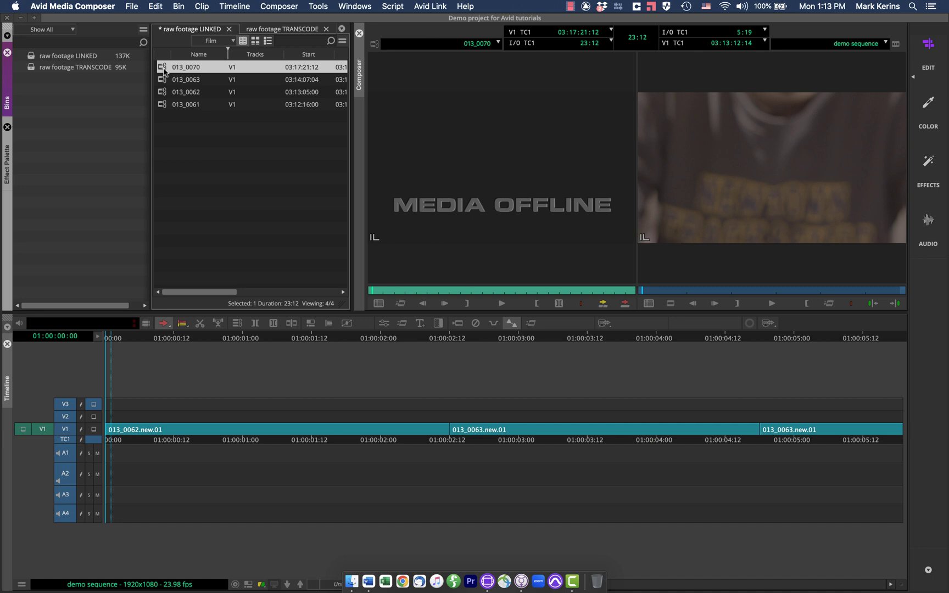
- Relink 013_0070 matching by tape or source file name, allowing any video format
right_click(164, 71)
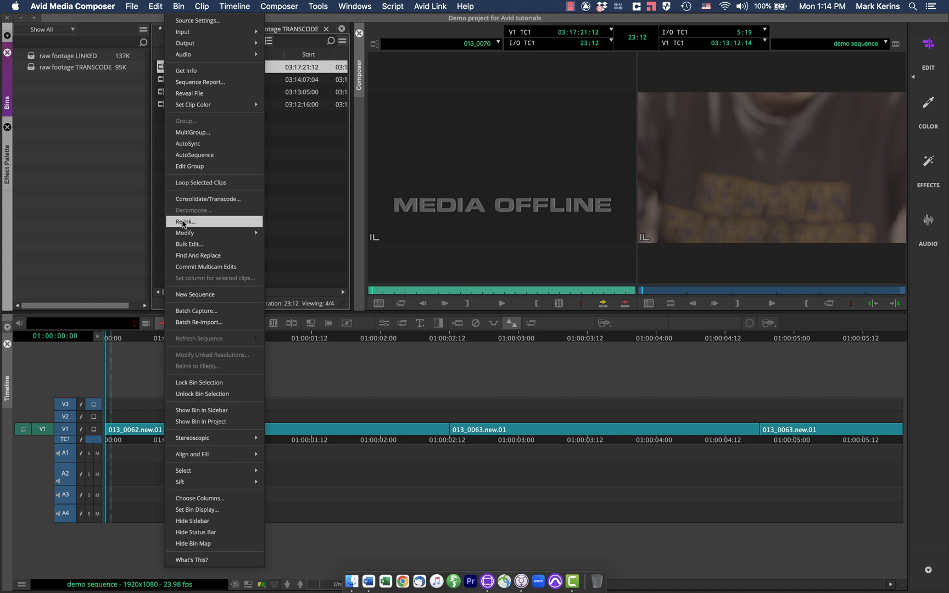
mouse_move(182, 232)
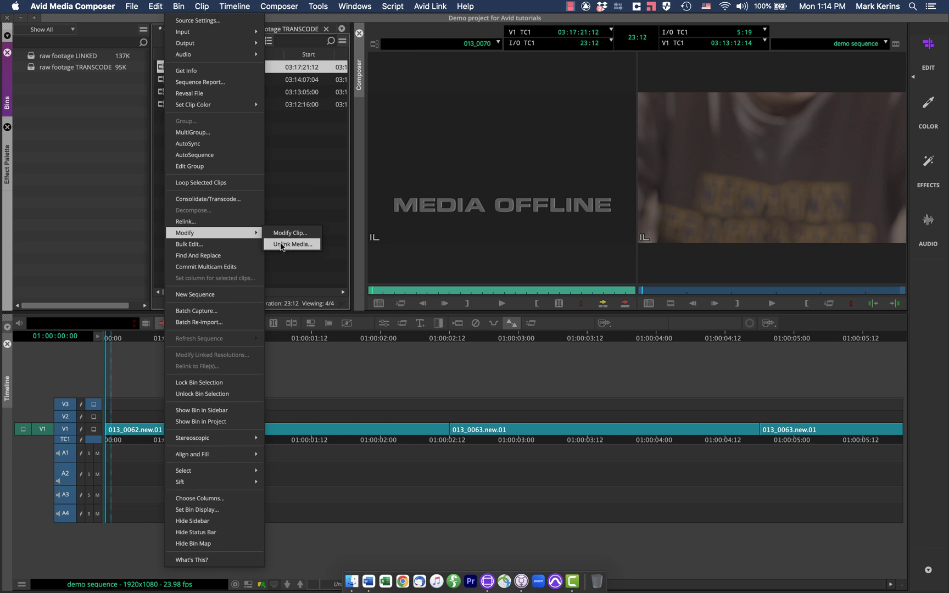
click(182, 223)
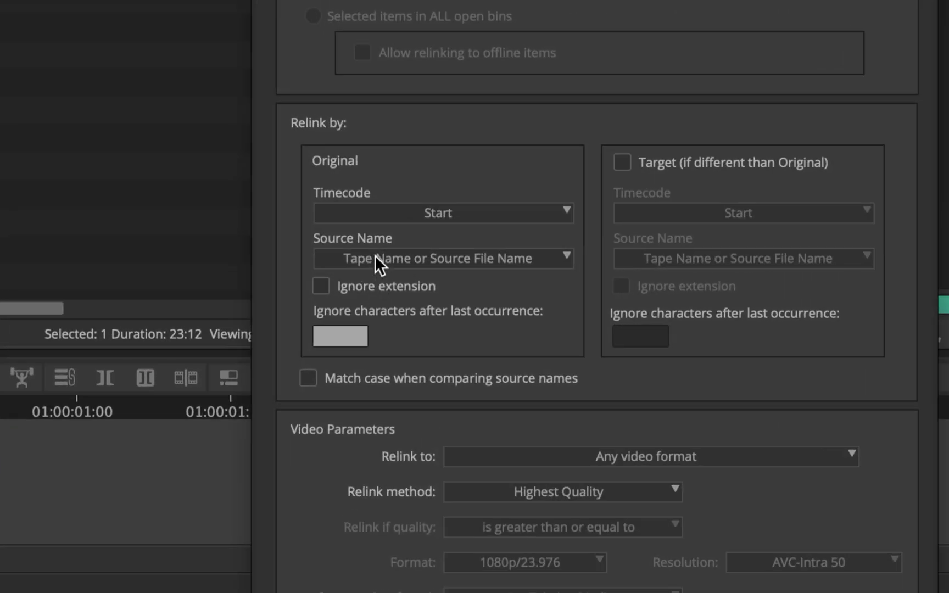
click(378, 261)
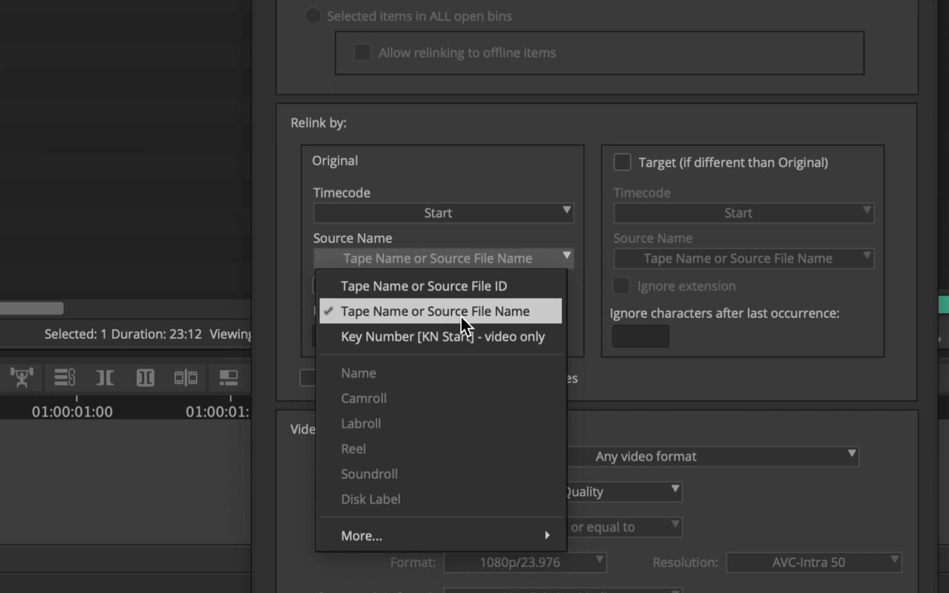
click(516, 311)
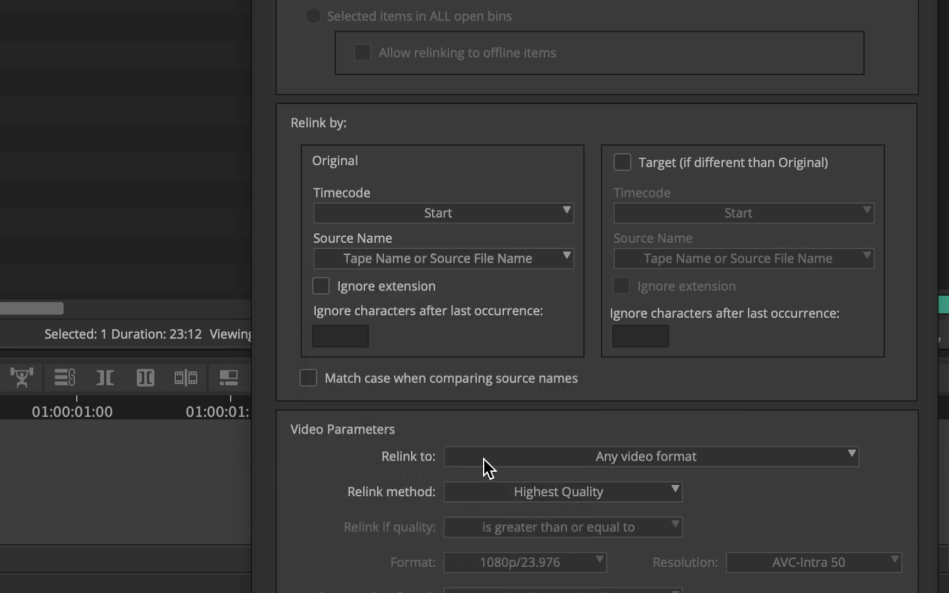
click(589, 458)
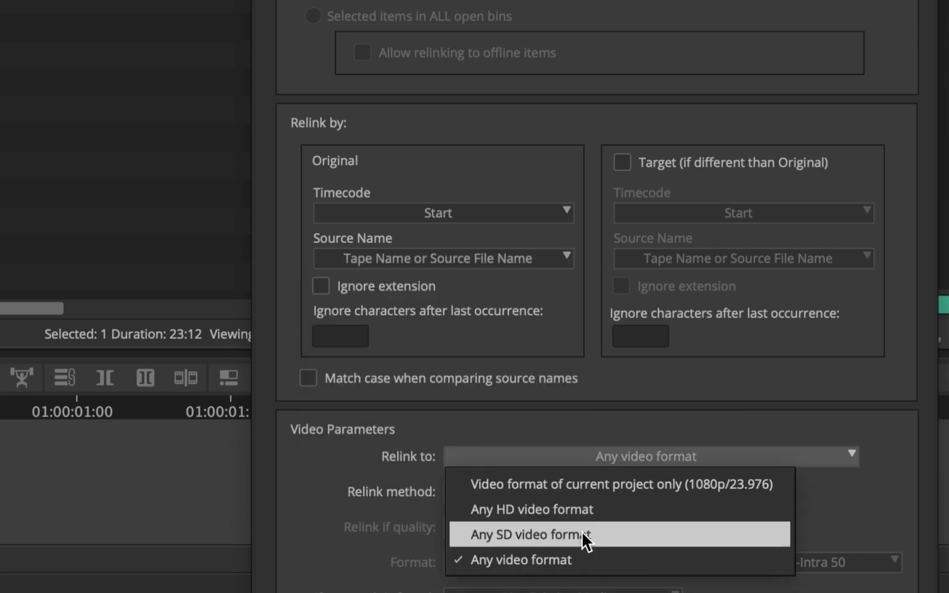
click(551, 482)
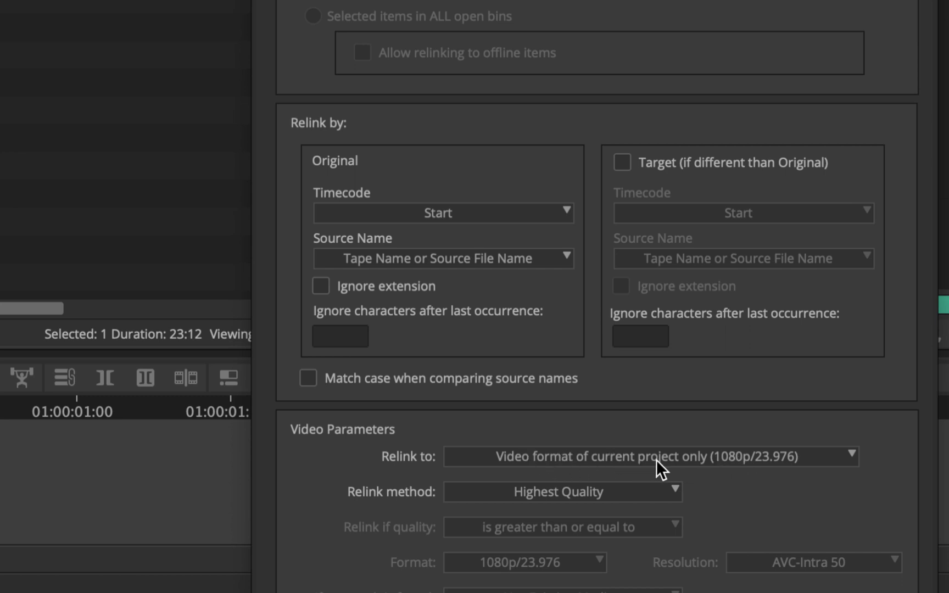
click(715, 457)
click(590, 557)
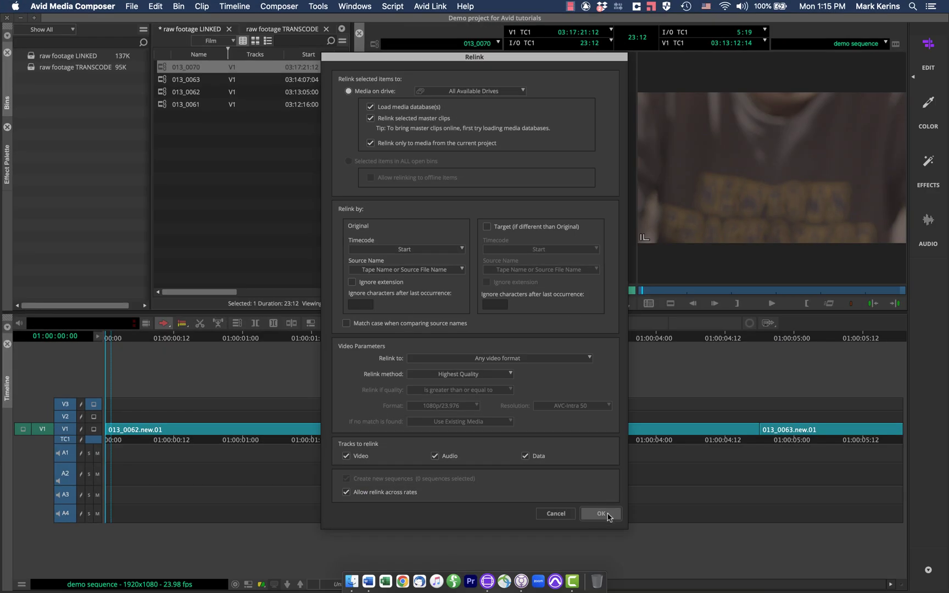
click(601, 513)
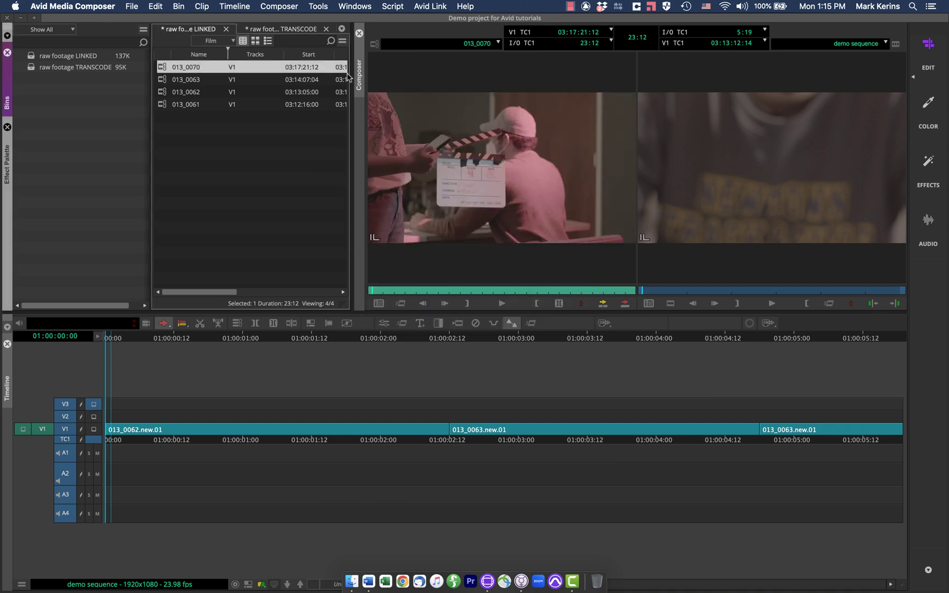
- Unlink 013_0061 from its media and reload it to confirm it shows MEDIA OFFLINE
key(super+1)
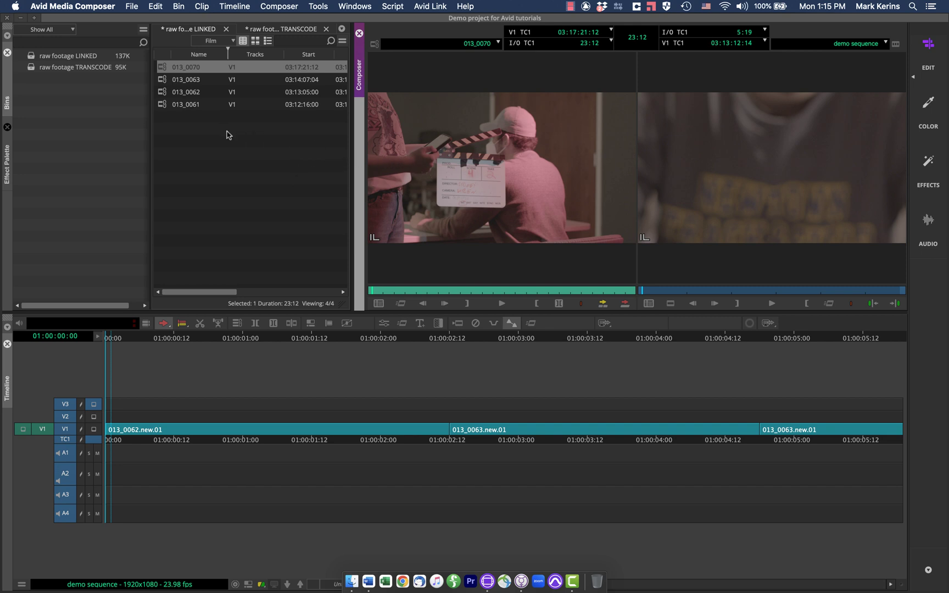
click(164, 105)
right_click(164, 105)
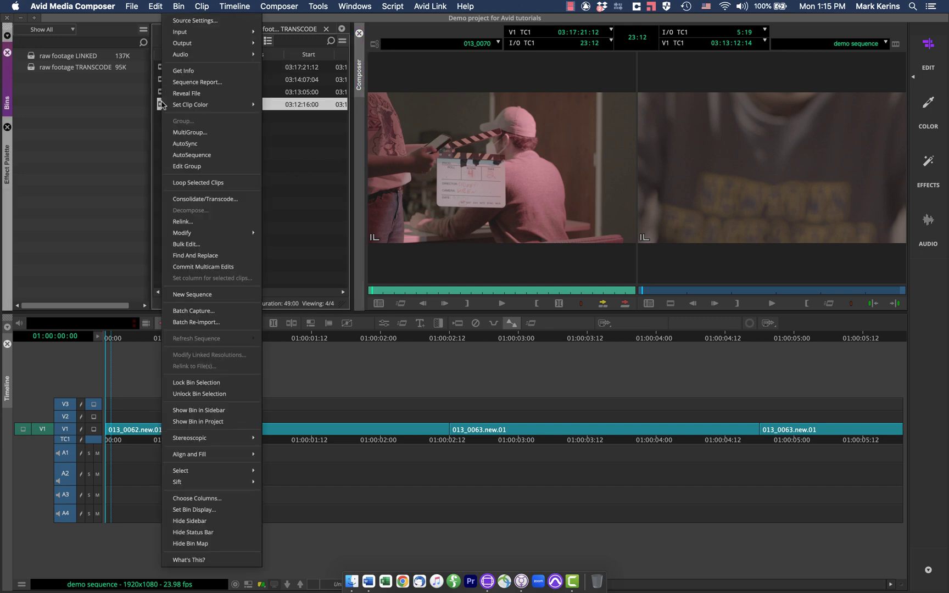
mouse_move(187, 233)
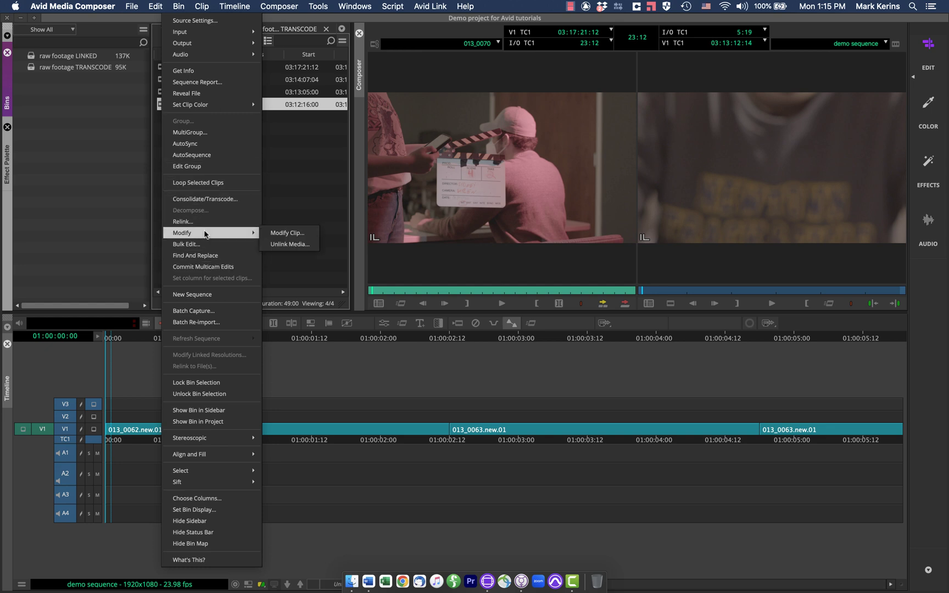
click(316, 244)
double_click(164, 107)
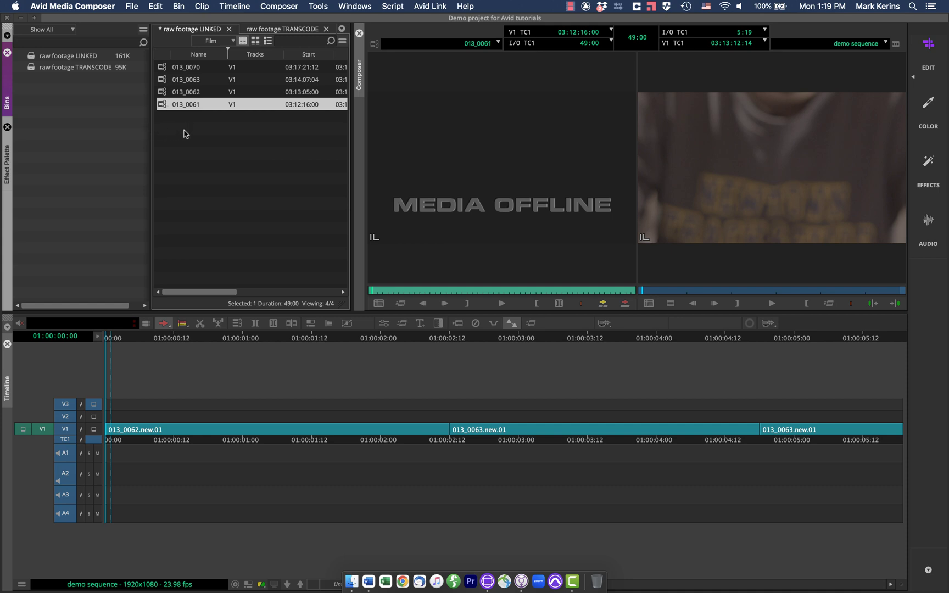
- Browse the MoMac 01 drive in the Source Browser, close it, and save the LINKED bin
right_click(183, 134)
mouse_move(264, 150)
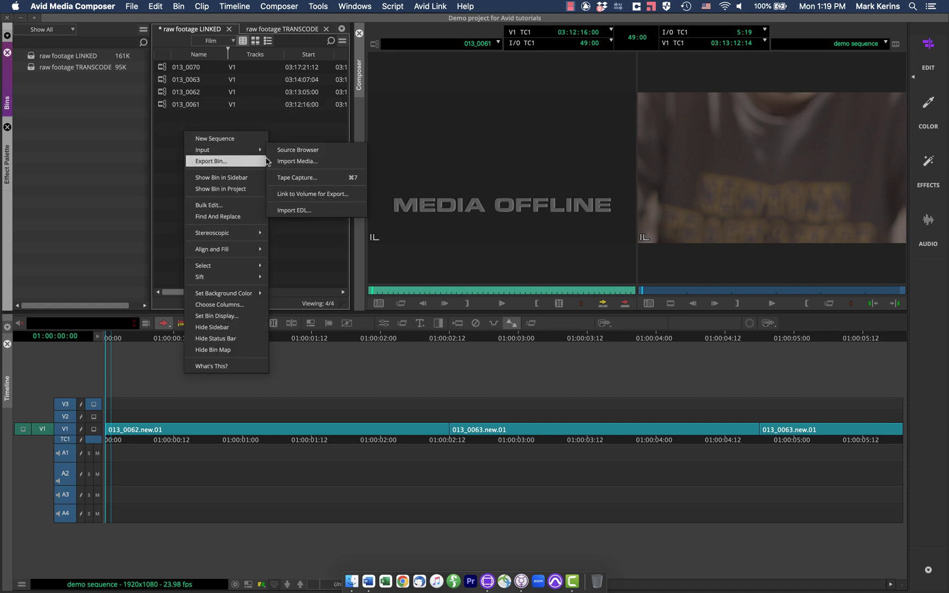
click(304, 150)
click(347, 223)
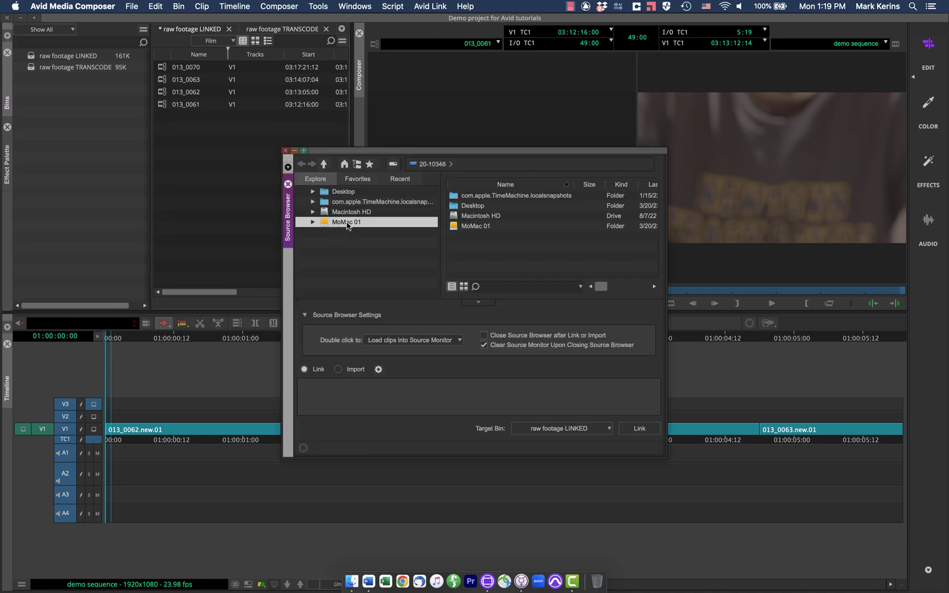
double_click(347, 223)
scroll(352, 242, down, 8)
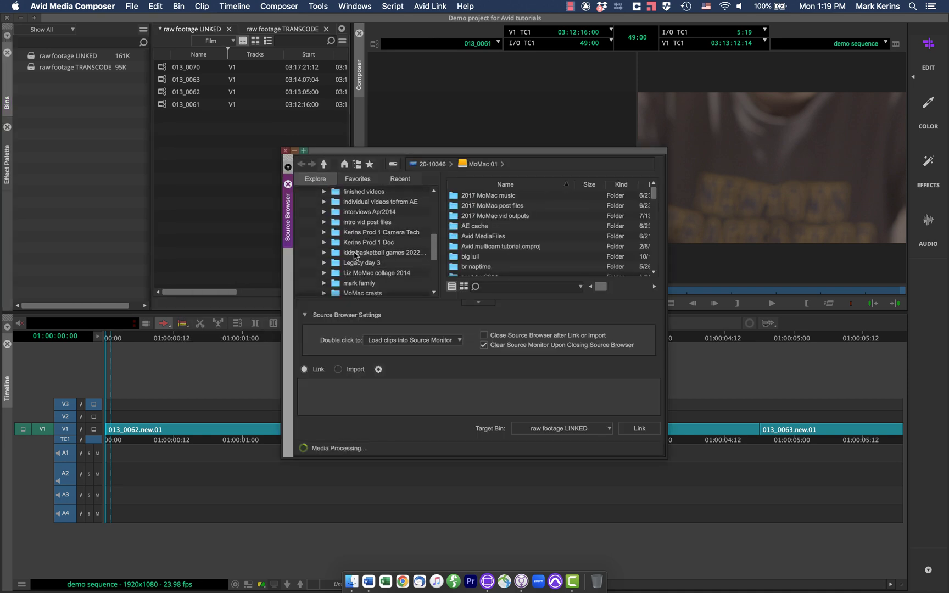
scroll(354, 256, down, 1)
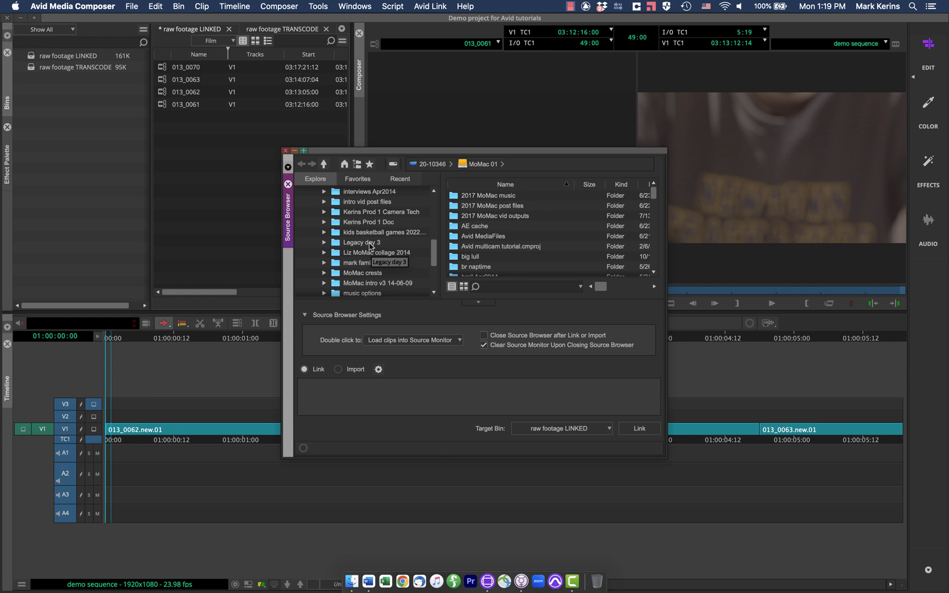
click(285, 150)
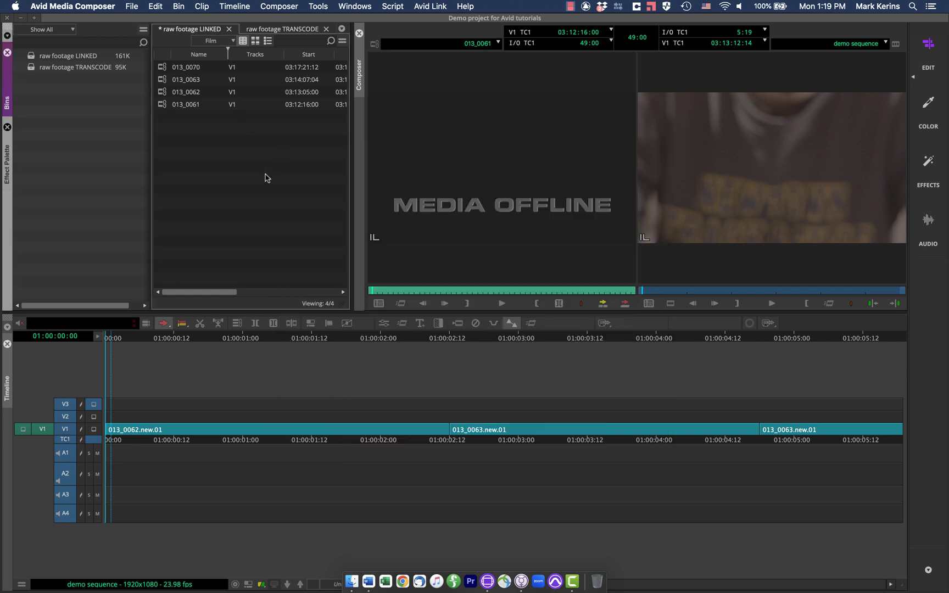
key(super+s)
- Reopen the Source Browser to the Prod 2 spring2021 interior shoot picture folder, then close it
right_click(218, 157)
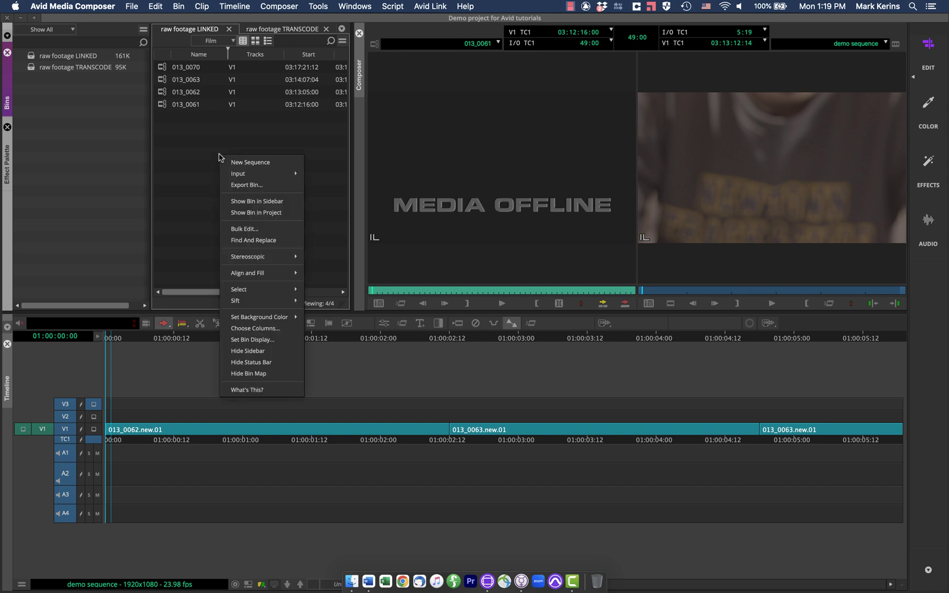
mouse_move(239, 174)
click(324, 173)
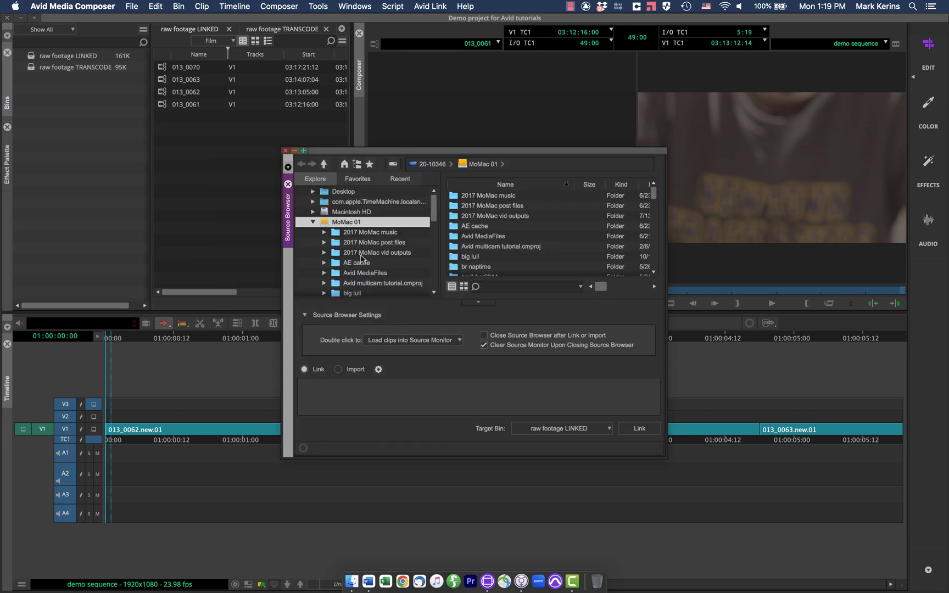
scroll(362, 262, down, 10)
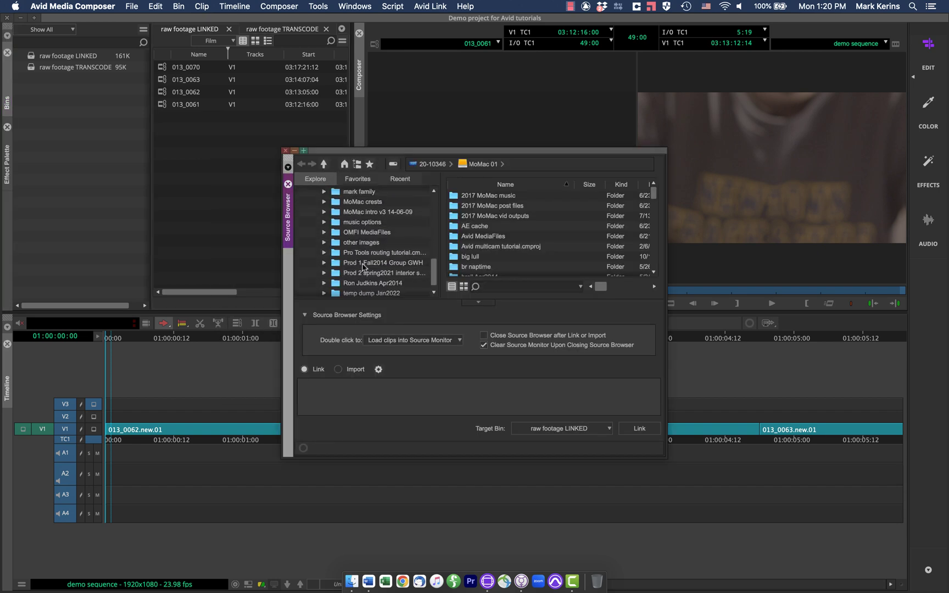
click(362, 272)
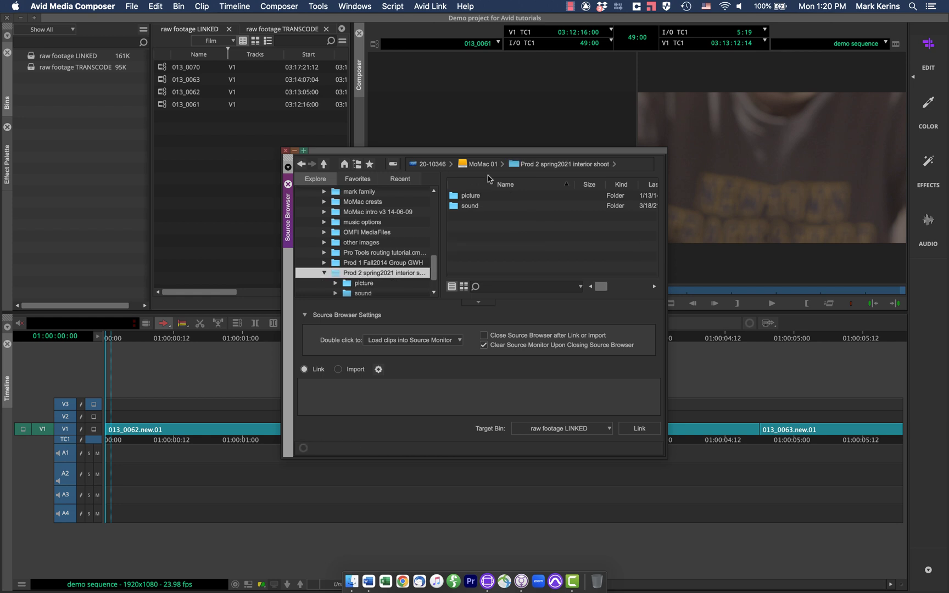
double_click(470, 197)
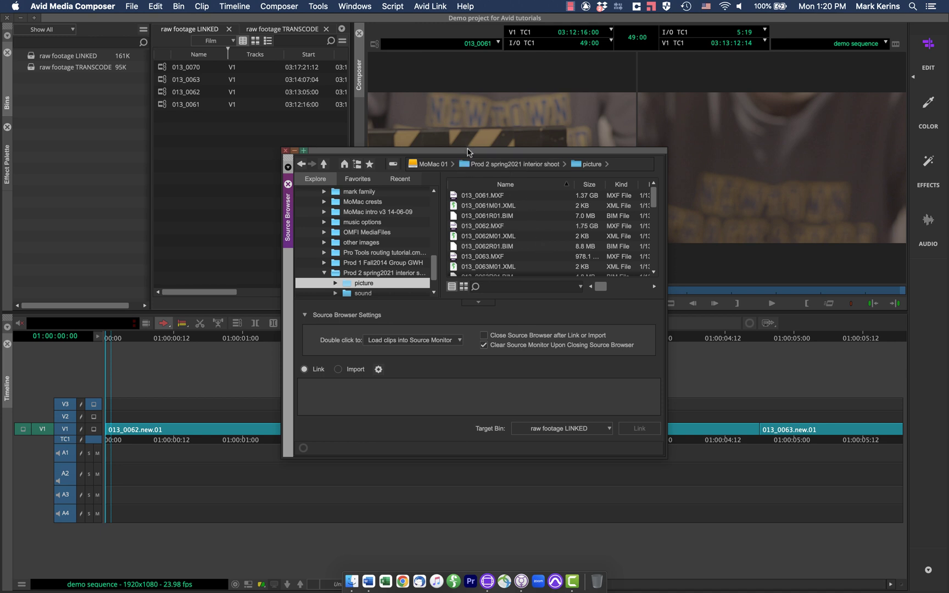
drag(468, 152, 431, 281)
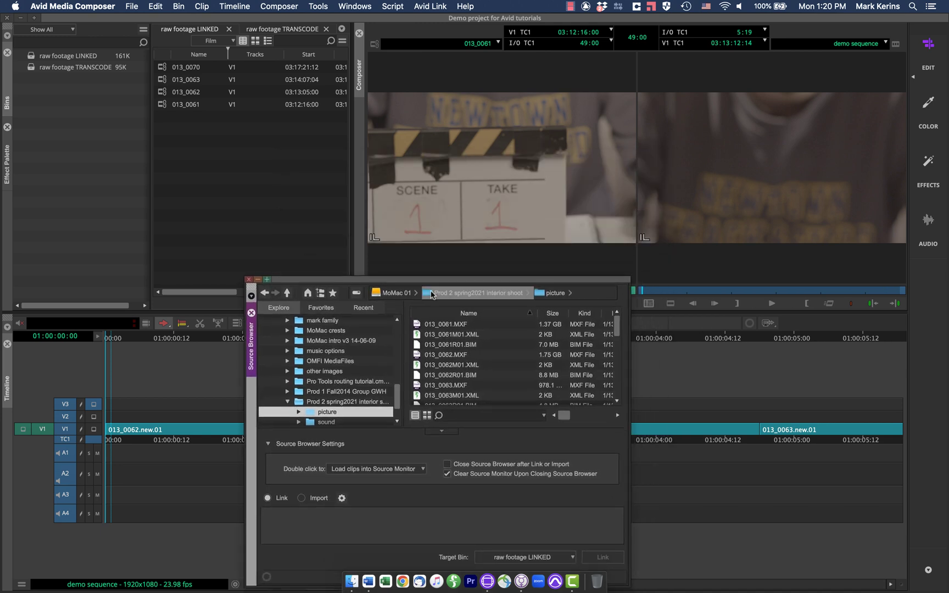
click(248, 279)
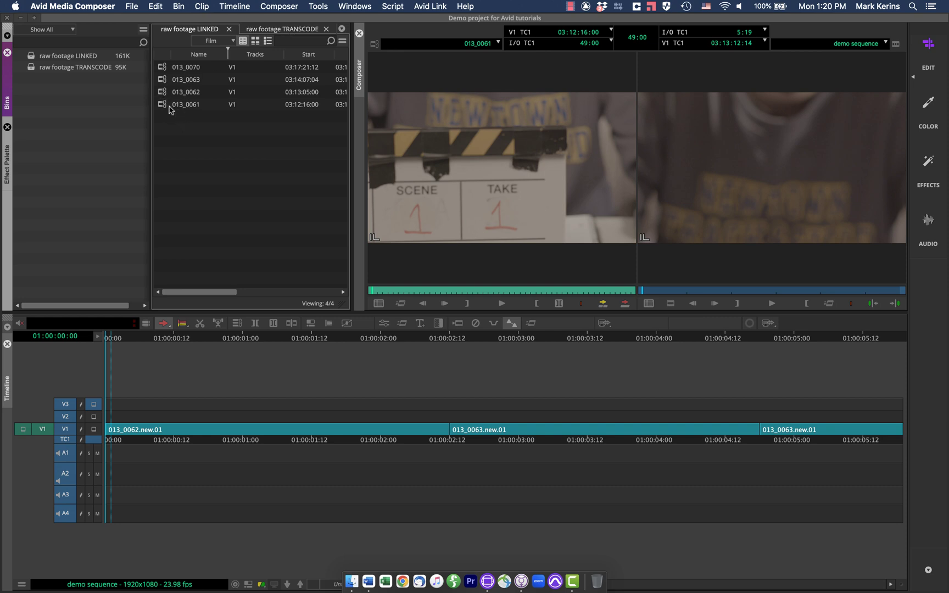
- Reload 013_0062 and 013_0063 as source, then scrub the demo sequence from the TRANSCODE bin
drag(162, 92, 461, 154)
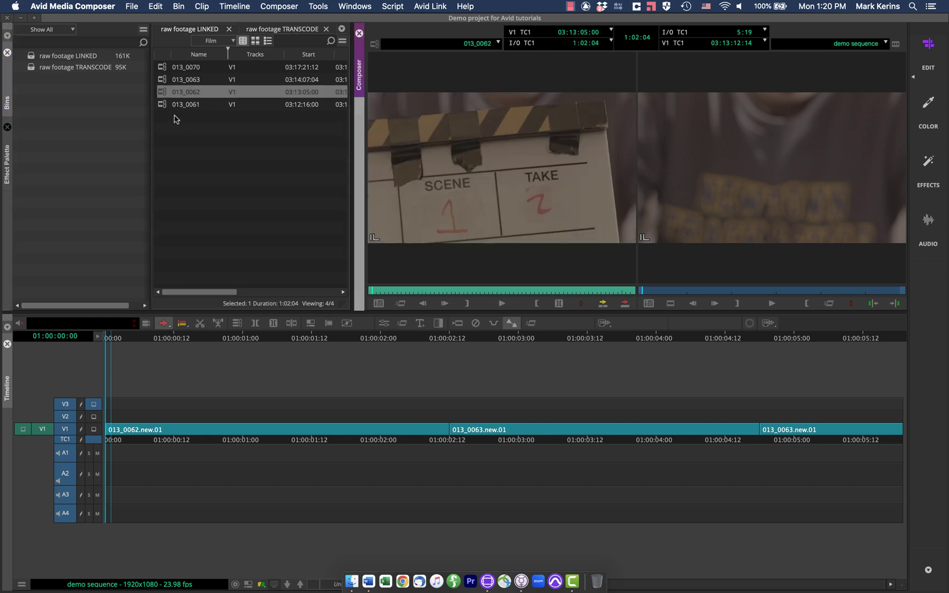
double_click(160, 80)
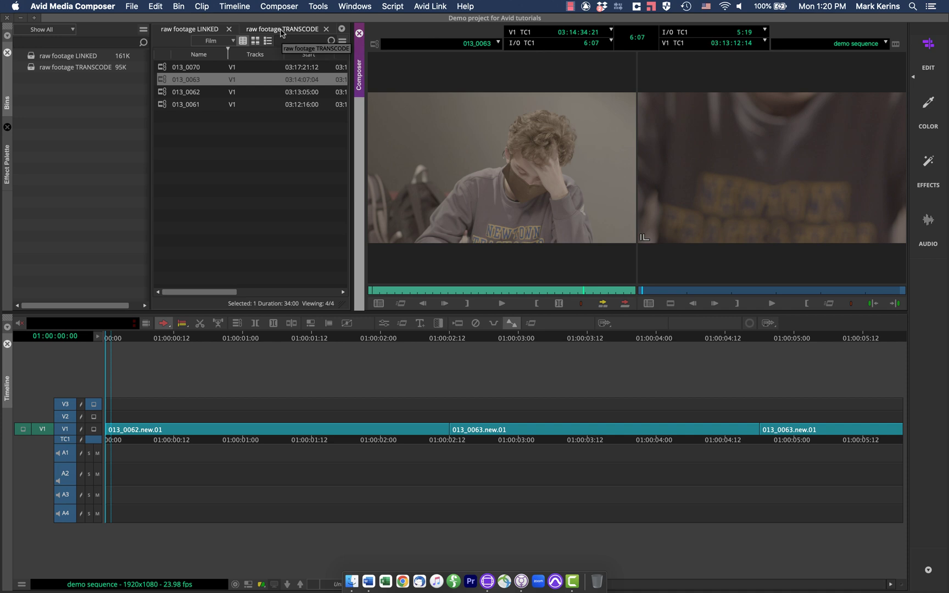
click(280, 29)
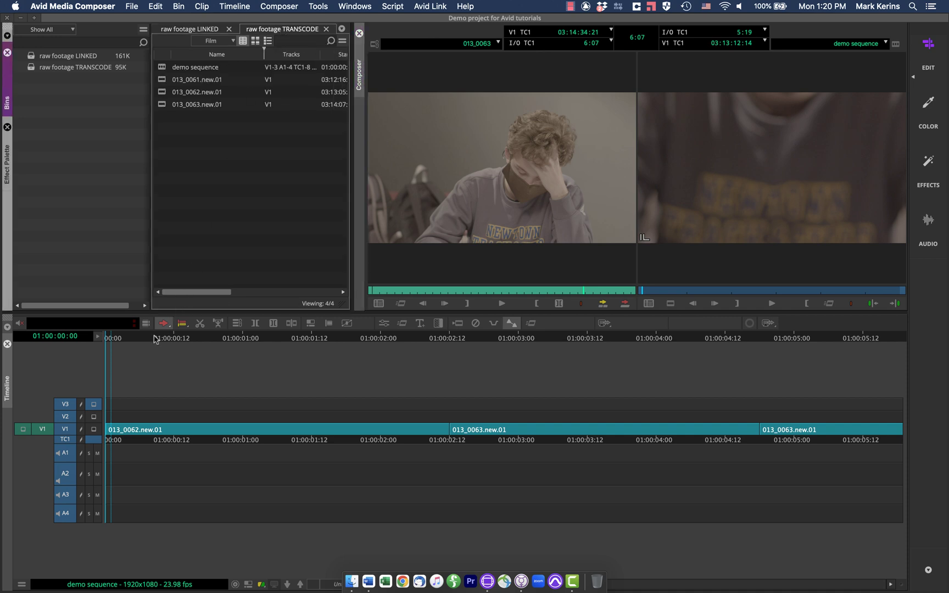
drag(154, 339, 782, 409)
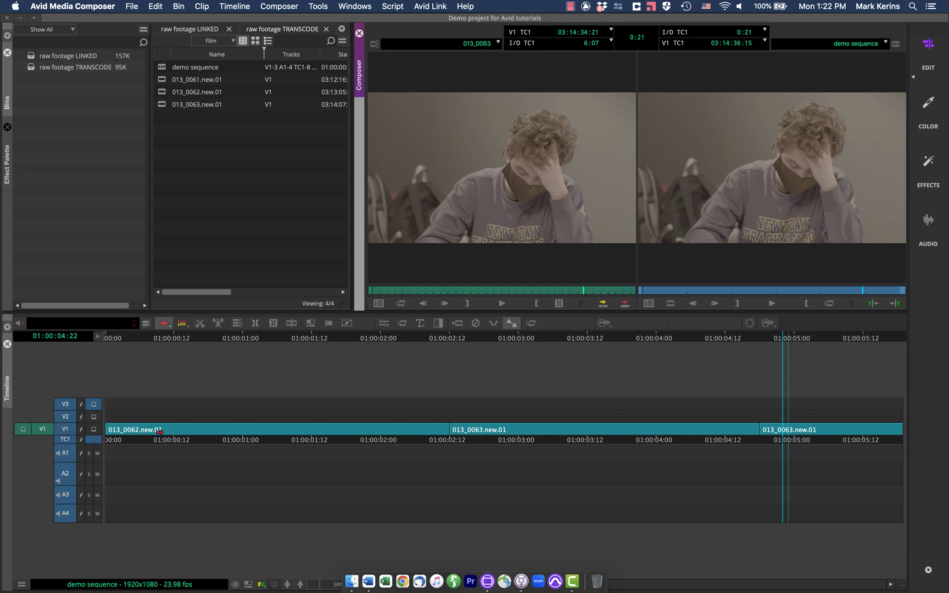
- Return to the TRANSCODE bin and jump to the notebook shot at 01:00:03:07
click(193, 29)
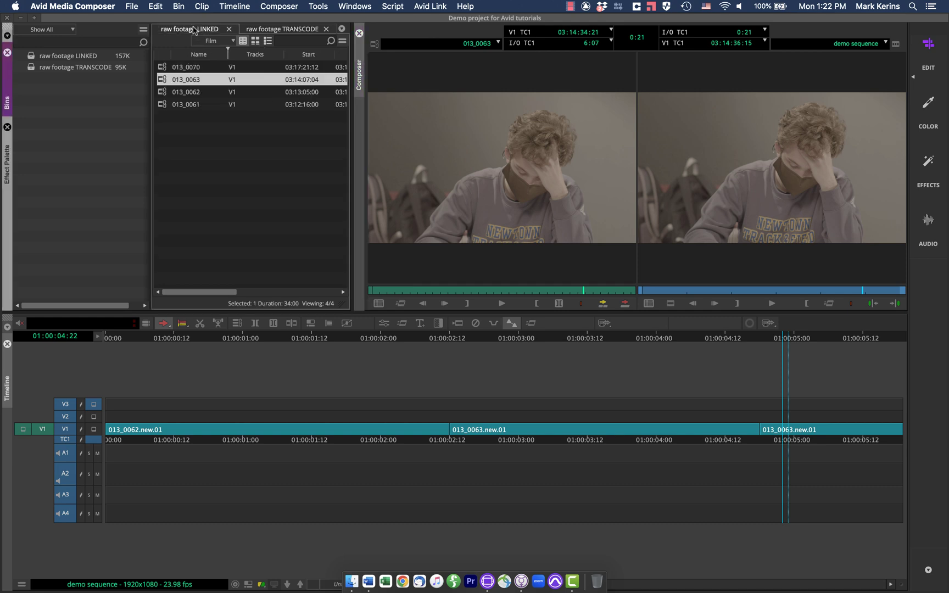
click(285, 29)
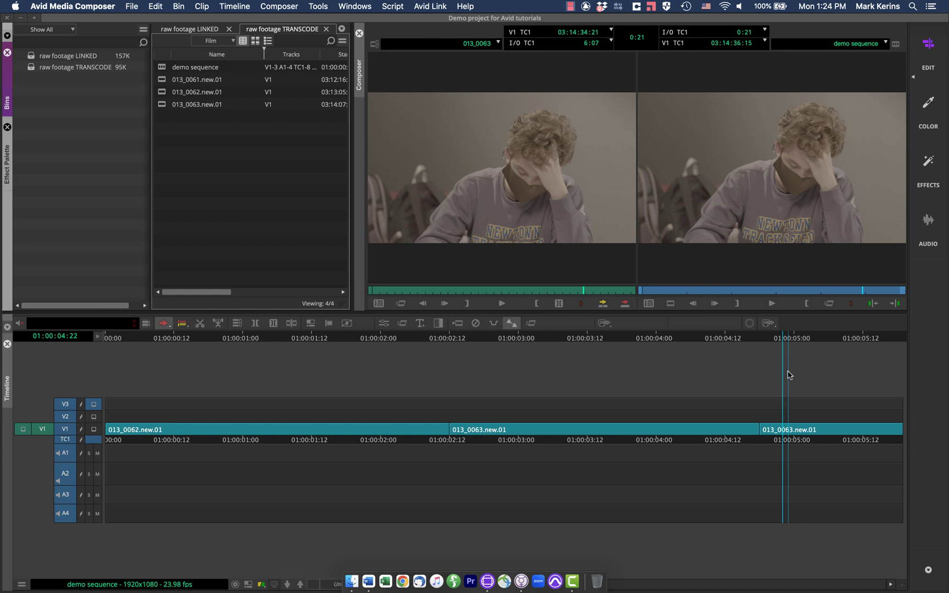
click(444, 337)
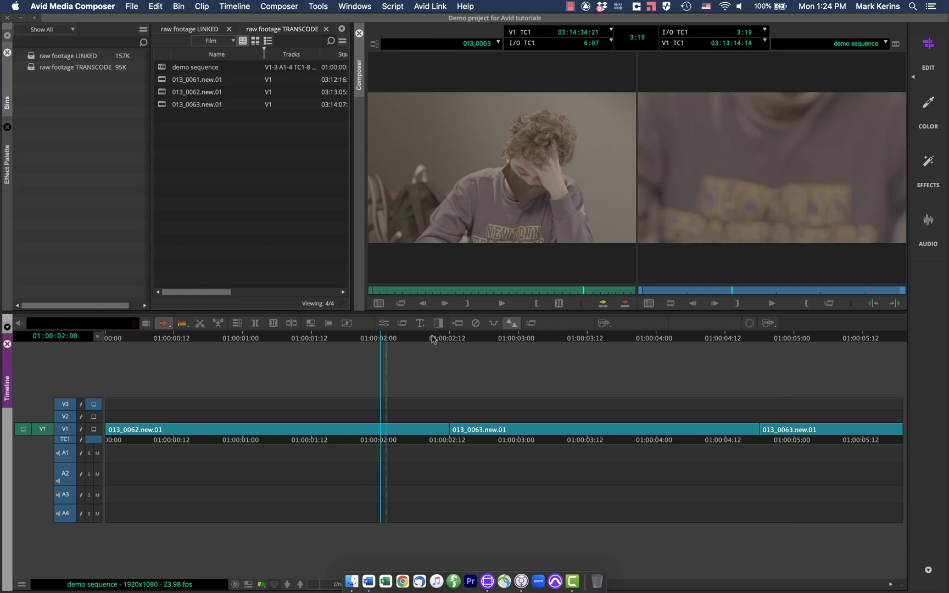
click(560, 338)
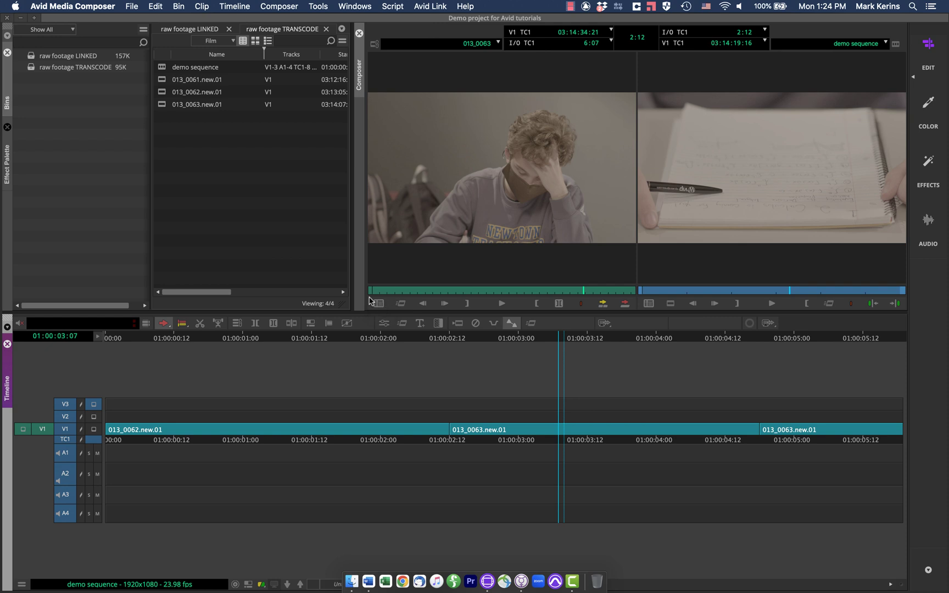
- Rename the Avid MediaFiles folder to xAvid MediaFiles and check the media in Avid
key(super+Tab)
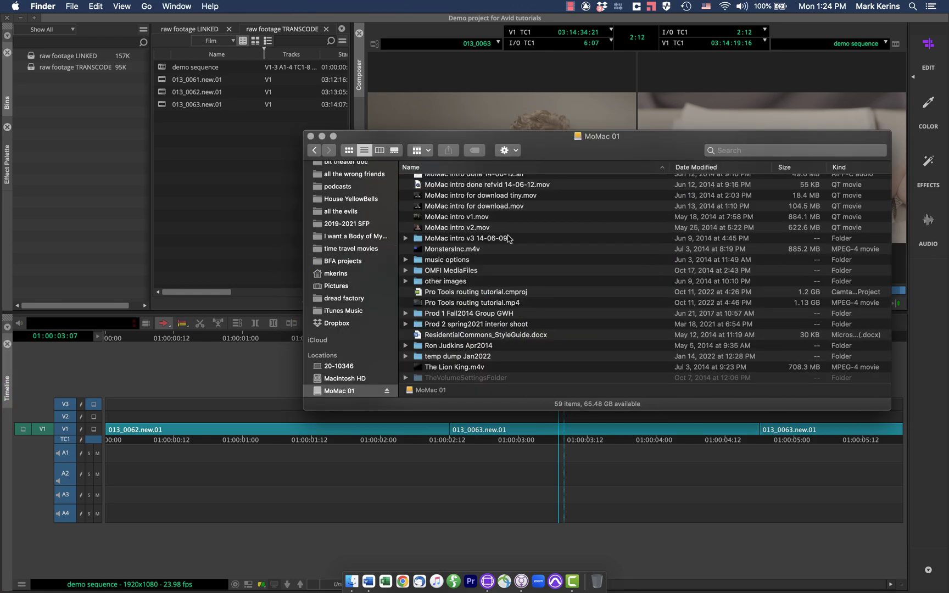
scroll(508, 237, up, 15)
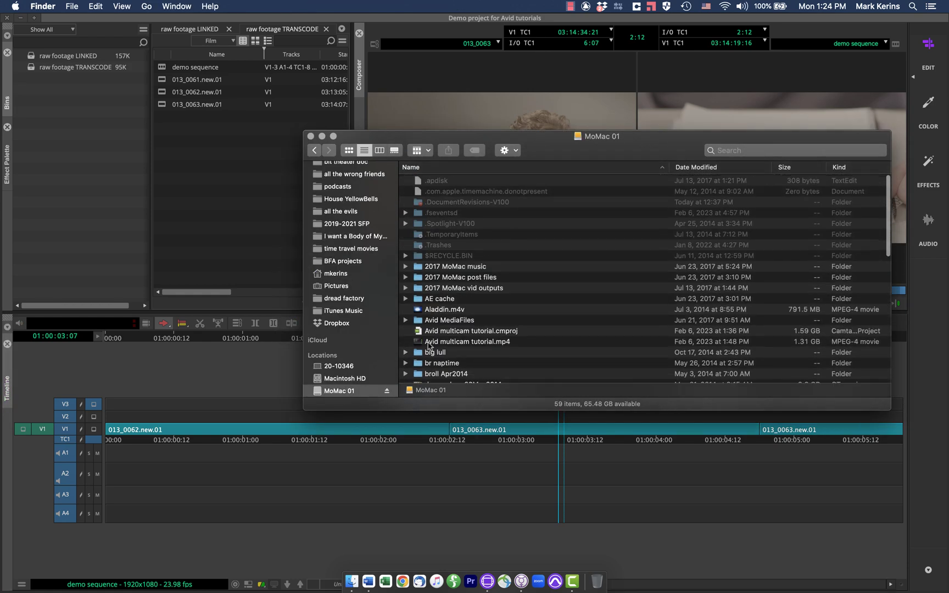
scroll(429, 344, down, 3)
click(440, 267)
click(439, 267)
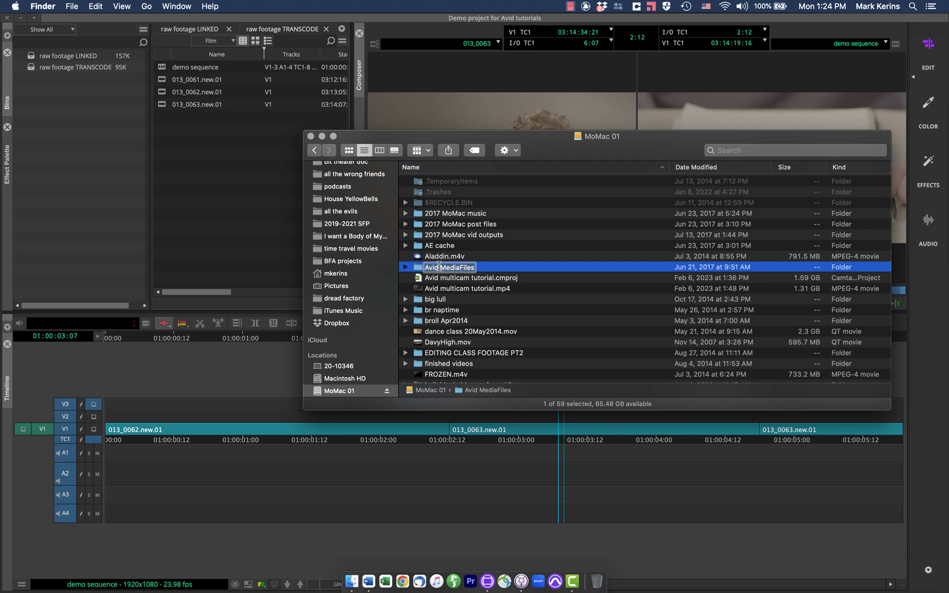
text(x)
key(Return)
click(395, 415)
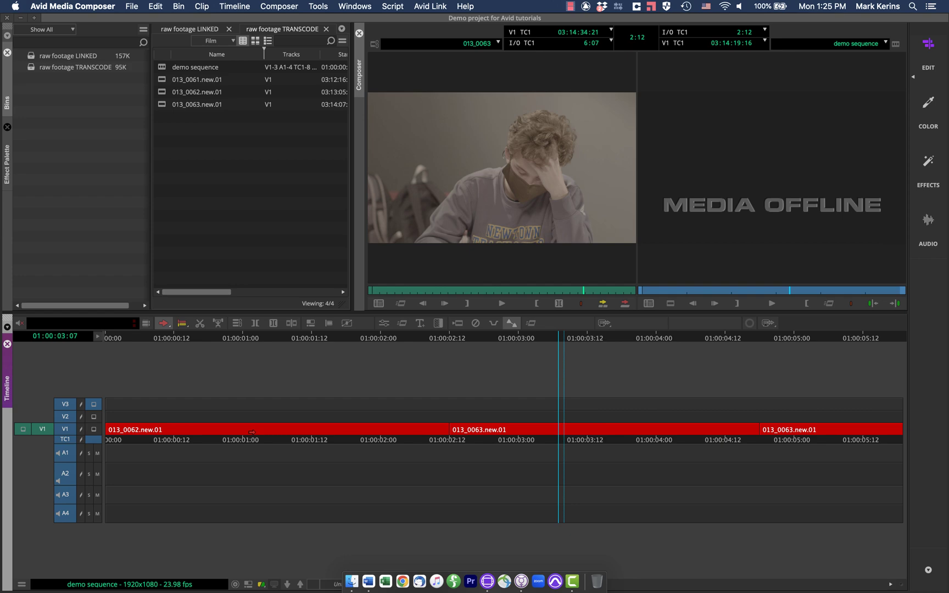
- Restore the folder name to Avid MediaFiles and check that Avid relinks the media
key(super+Tab)
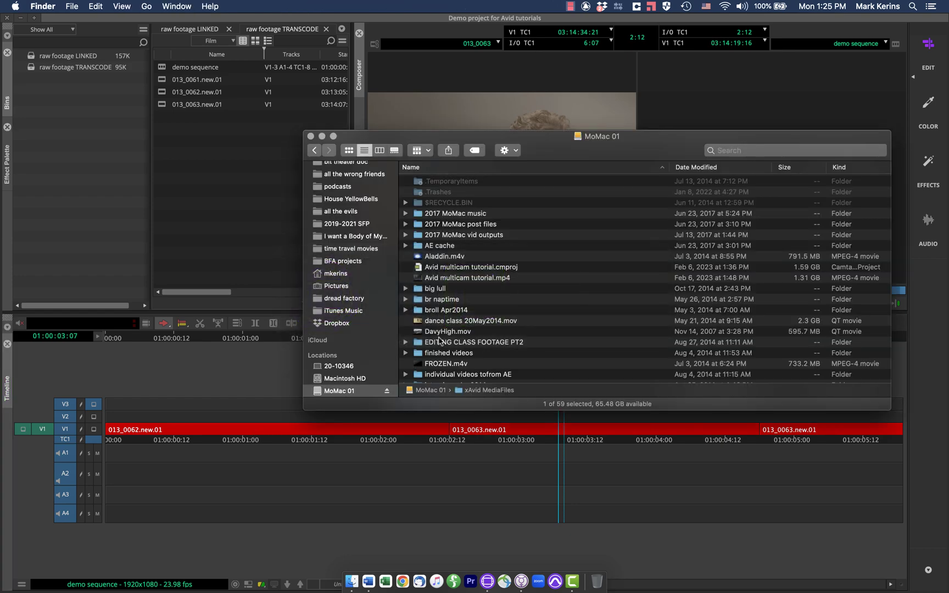
scroll(458, 325, down, 10)
key(Return)
key(Left)
key(Delete)
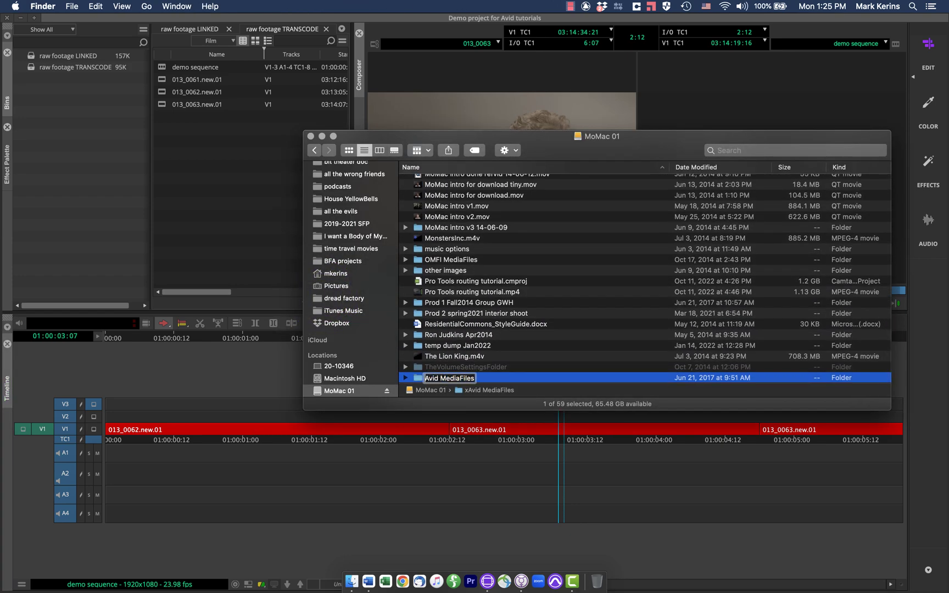
key(Return)
key(super+Tab)
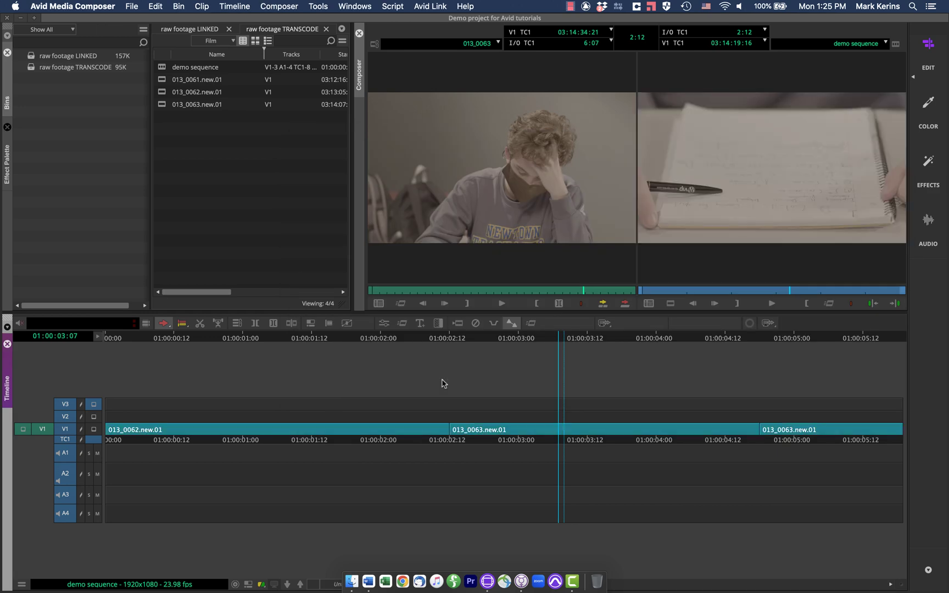
- Rename the folder back to xAvid MediaFiles and return to Media Composer
key(super+Tab)
scroll(446, 307, up, 10)
key(Return)
key(Left)
text(x)
key(Return)
key(super+Tab)
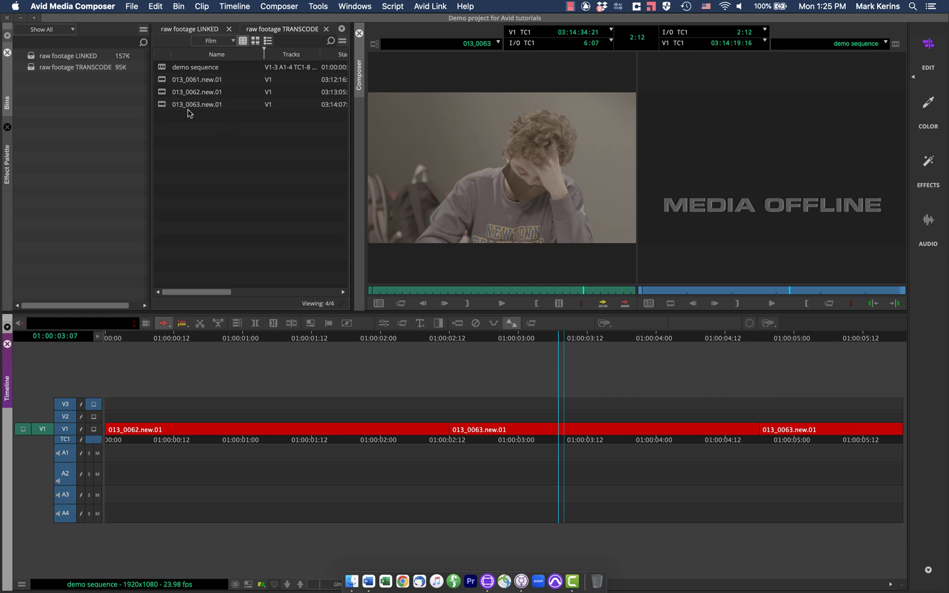
click(165, 68)
right_click(165, 68)
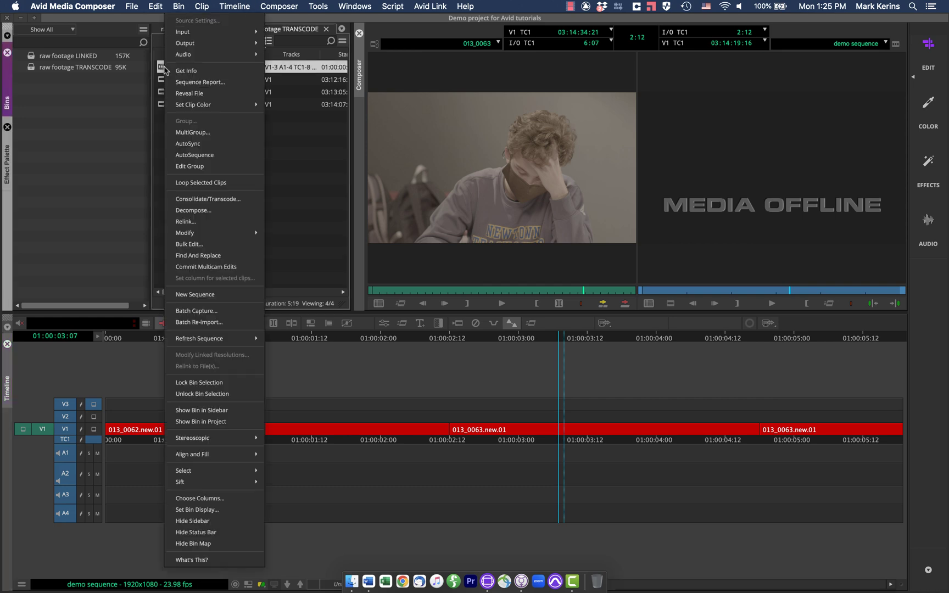
click(208, 222)
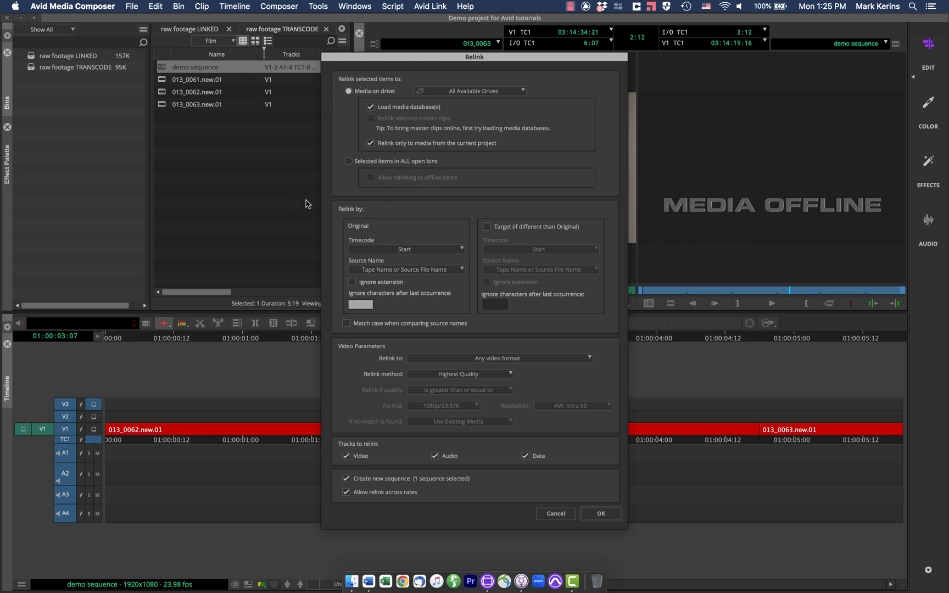
click(372, 163)
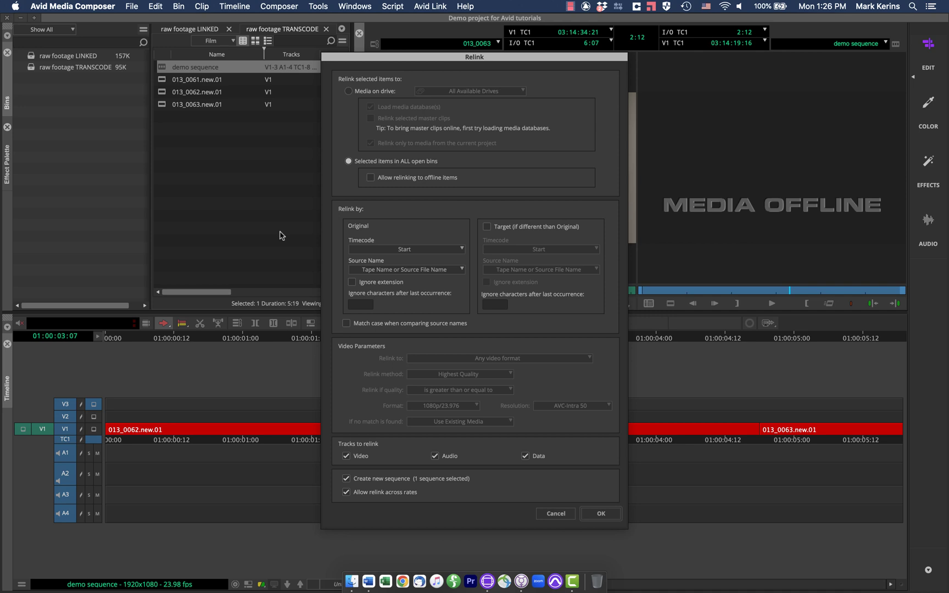
- Dismiss the Relink dialog, select all four clips in the LINKED bin, and return to TRANSCODE
key(Return)
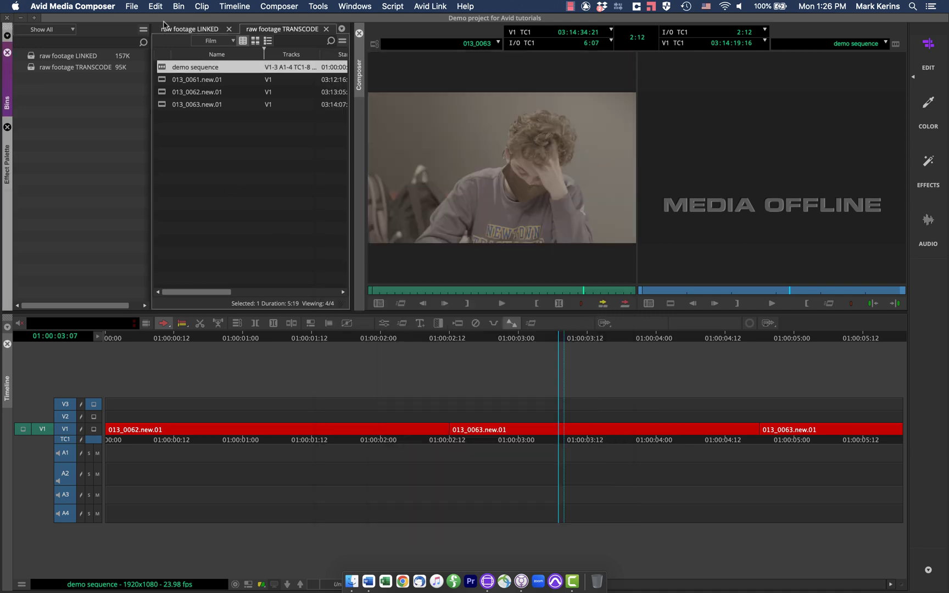
click(167, 27)
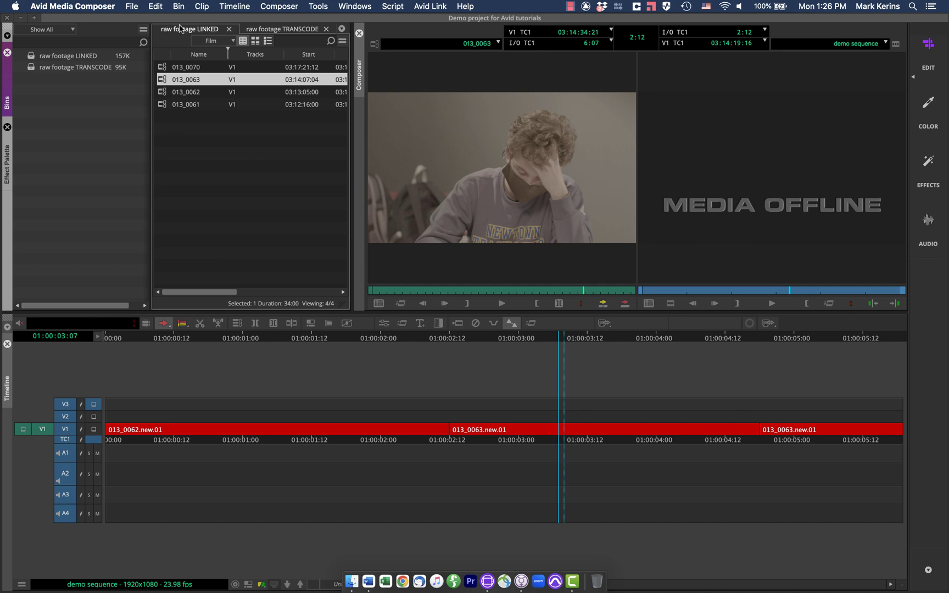
key(super+a)
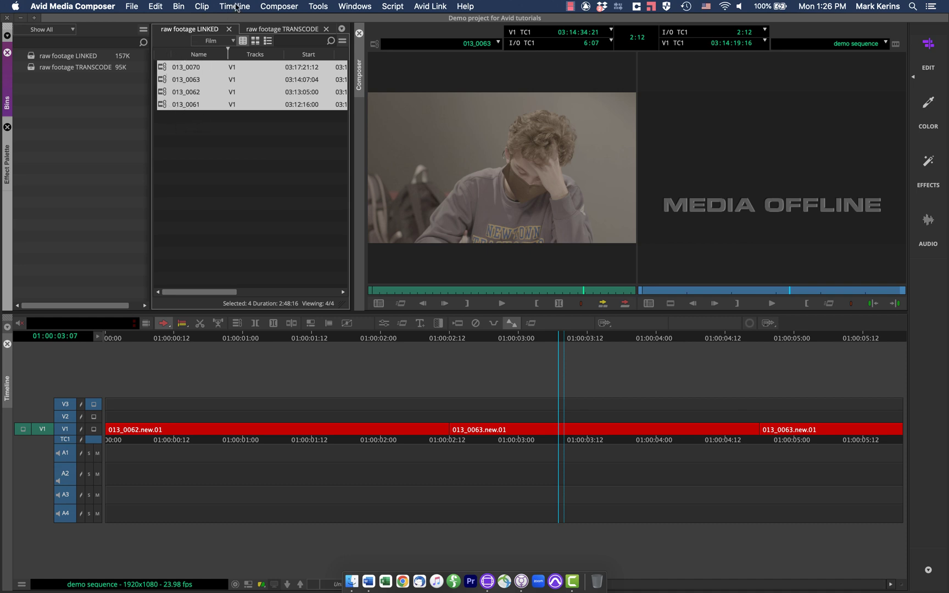
click(281, 28)
- Relink the demo sequence to the selected items in all open bins
right_click(168, 70)
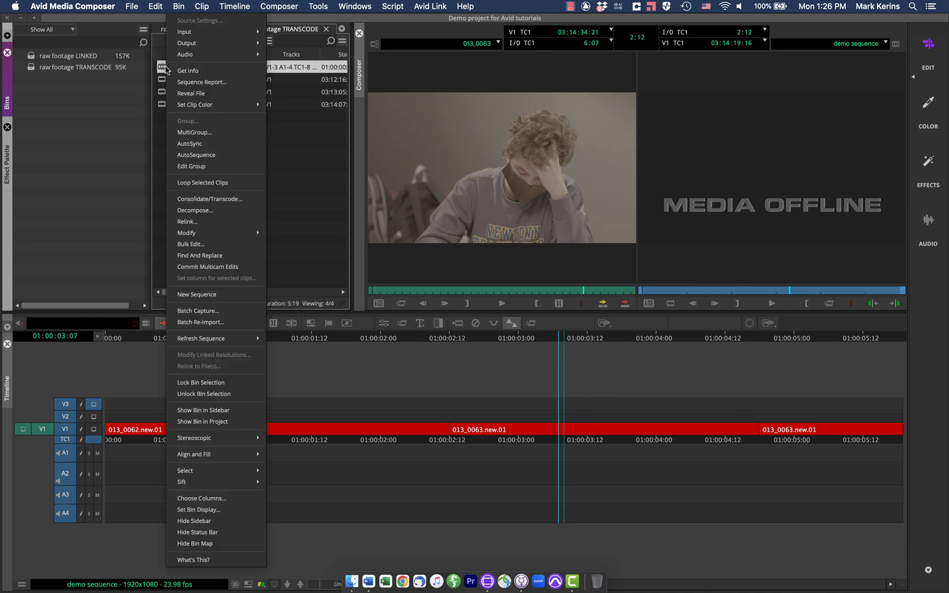
click(193, 222)
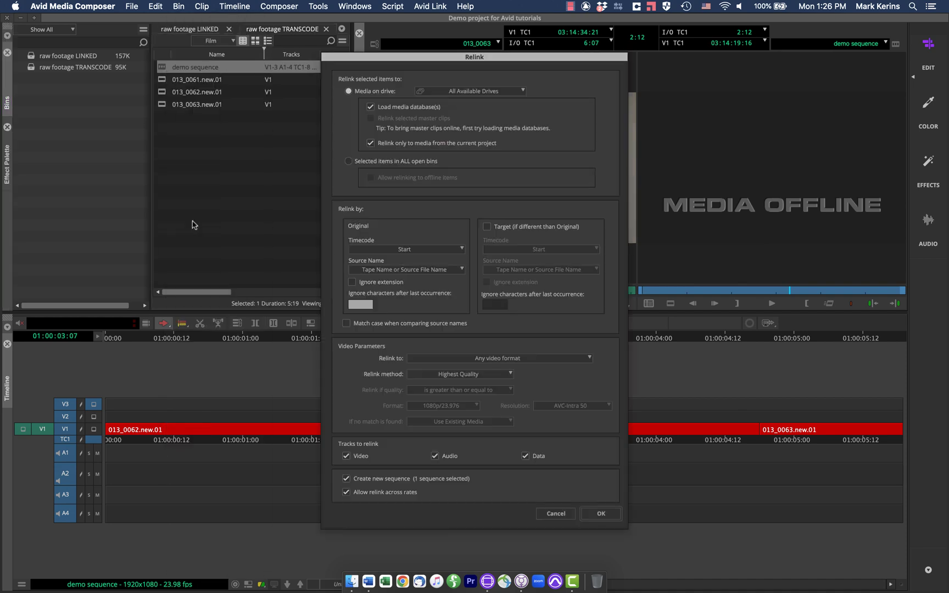
click(364, 162)
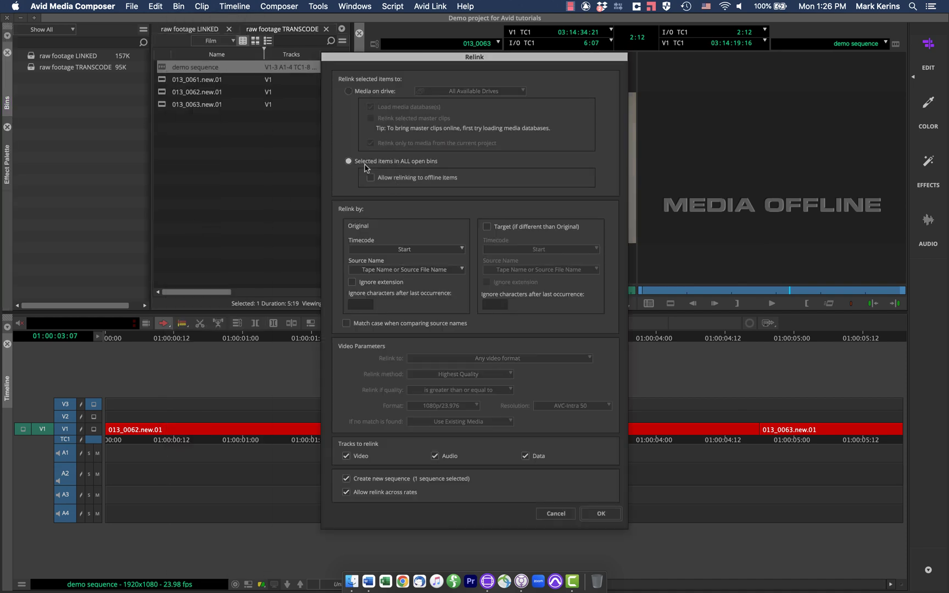
click(607, 514)
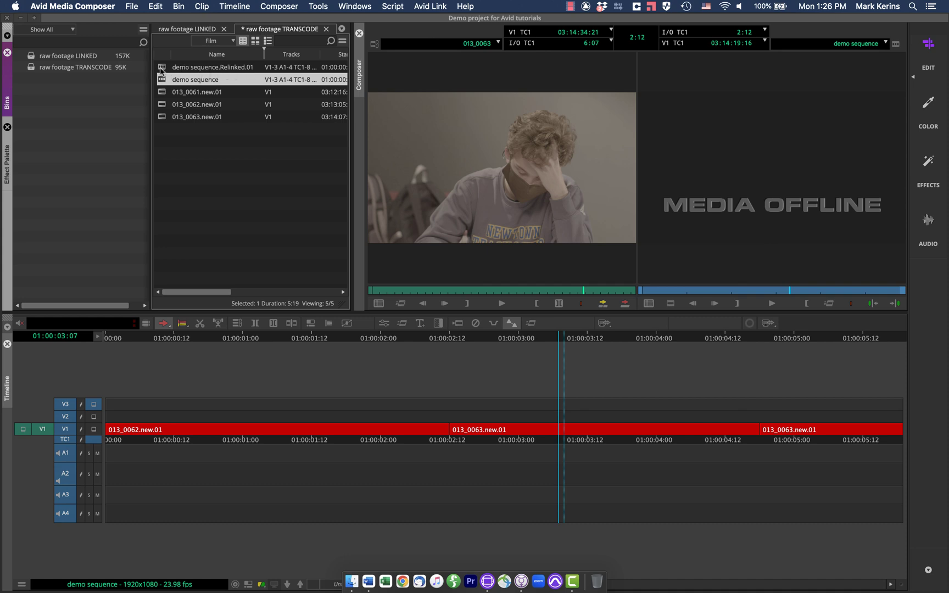
- Play demo sequence.Relinked.01 to confirm it is online, then reload the original demo sequence
click(160, 68)
double_click(161, 68)
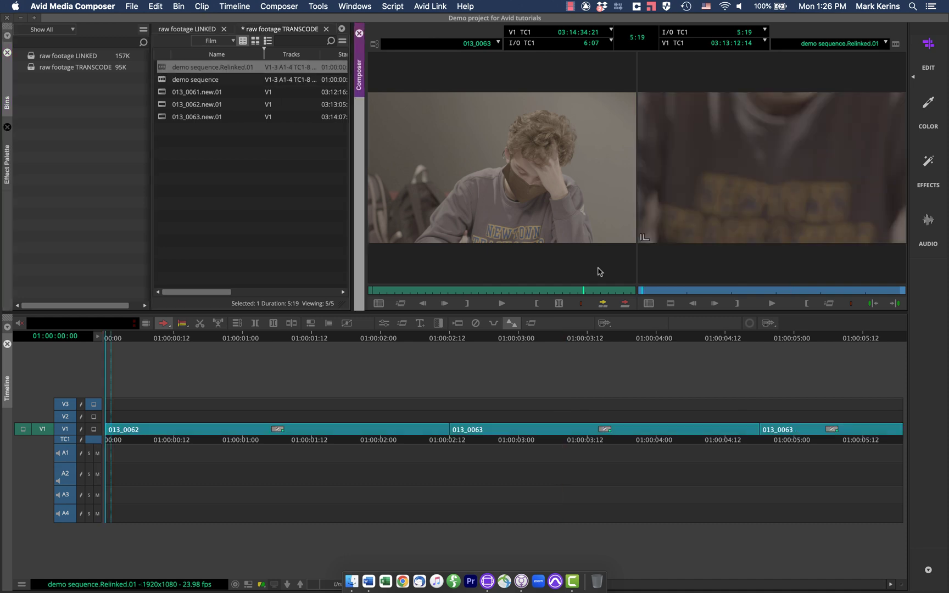
click(222, 343)
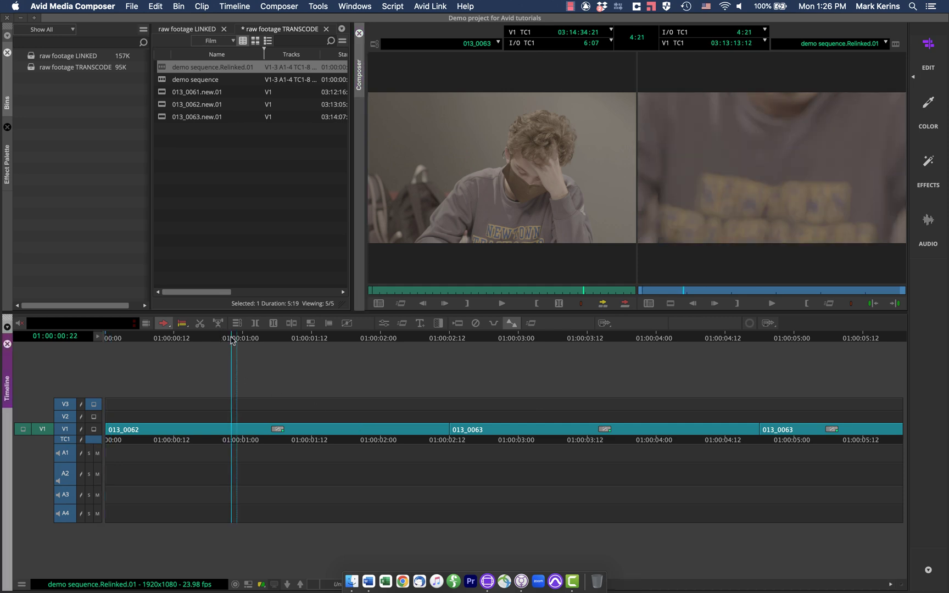
key(l)
key(l)
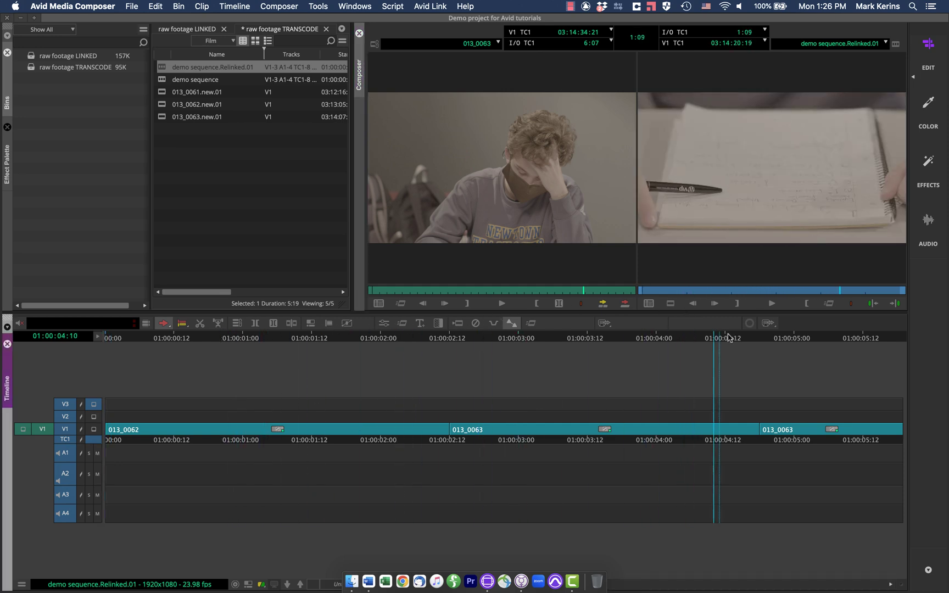
key(k)
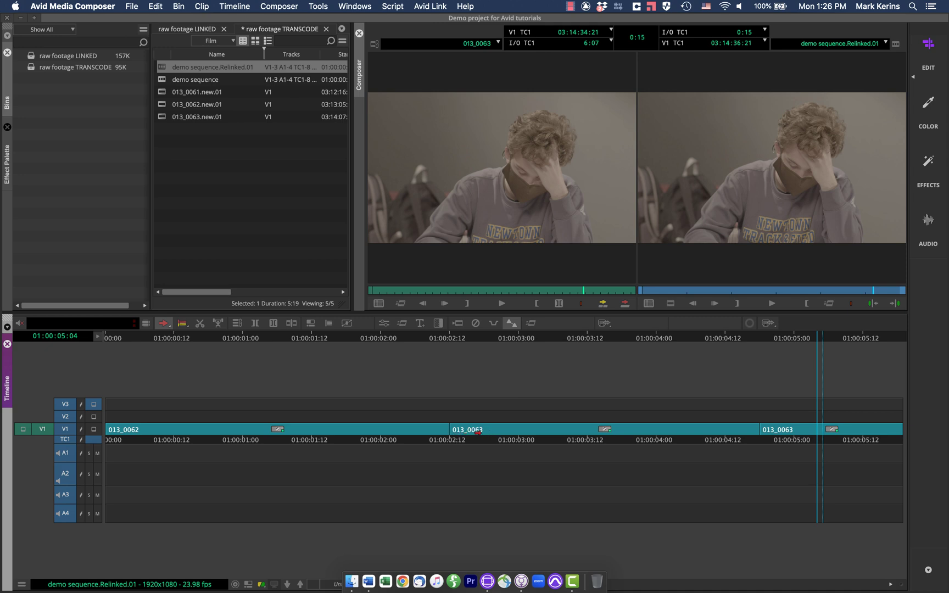
click(839, 43)
click(848, 83)
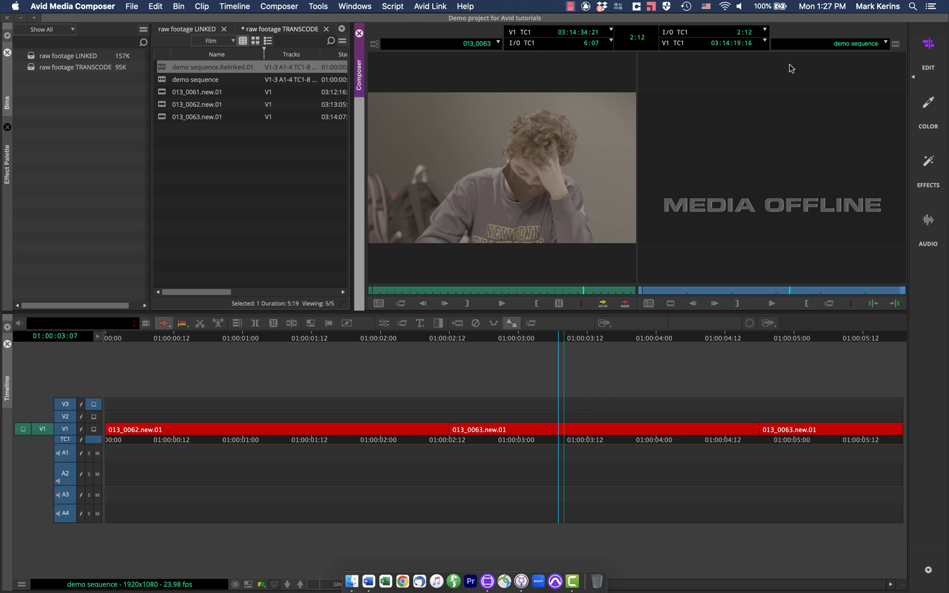
- Reload demo sequence.Relinked.01 from the recent-sequence list, with 013_0062 and 013_0063 online
click(850, 44)
click(858, 95)
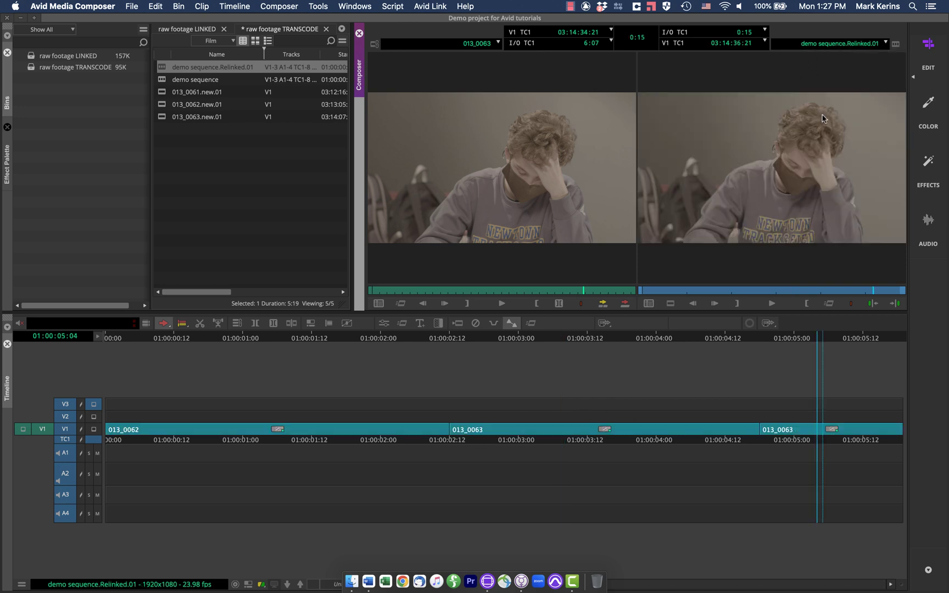